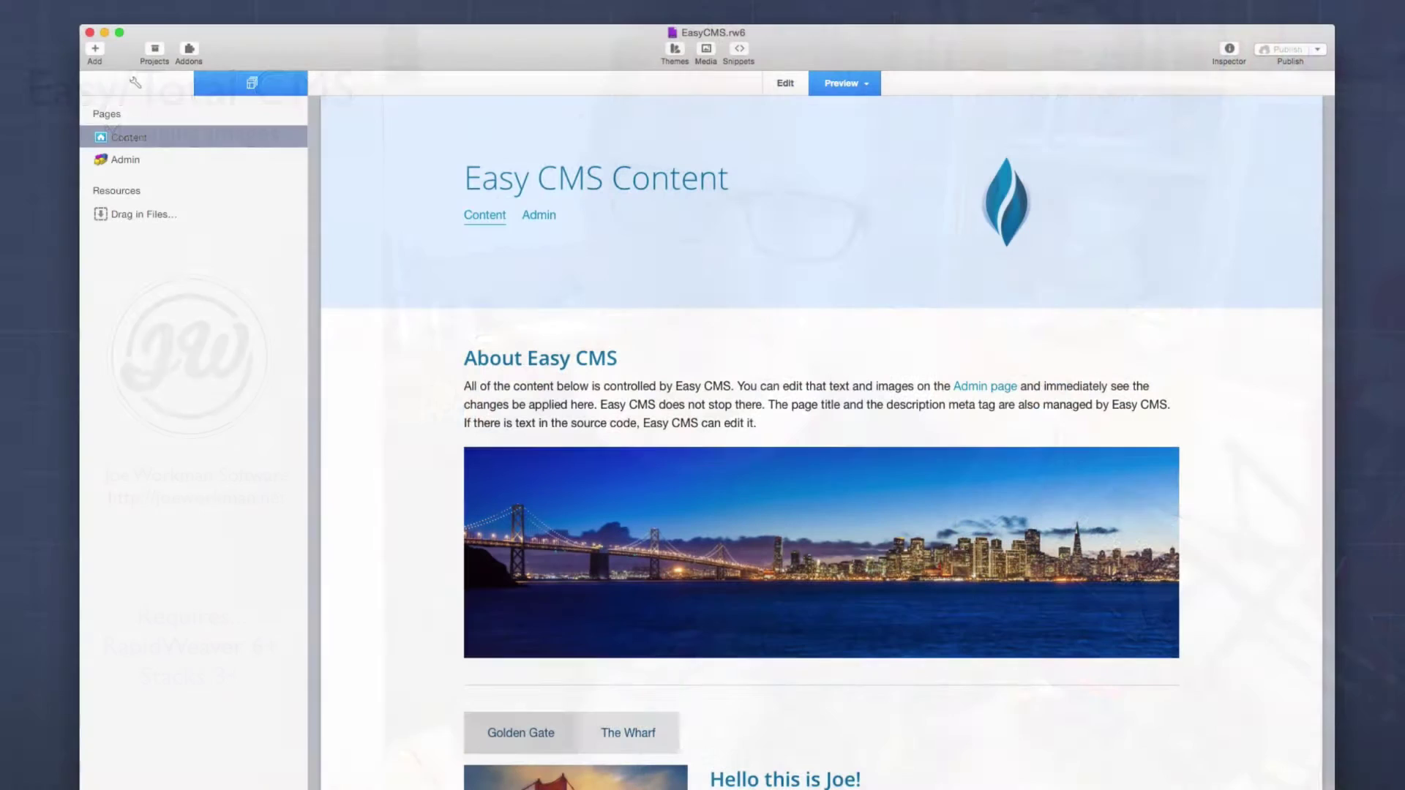
Step: Scroll down the Content preview, then enlarge and close the Golden Gate photo's lightbox
scroll(843, 524, "down", 3)
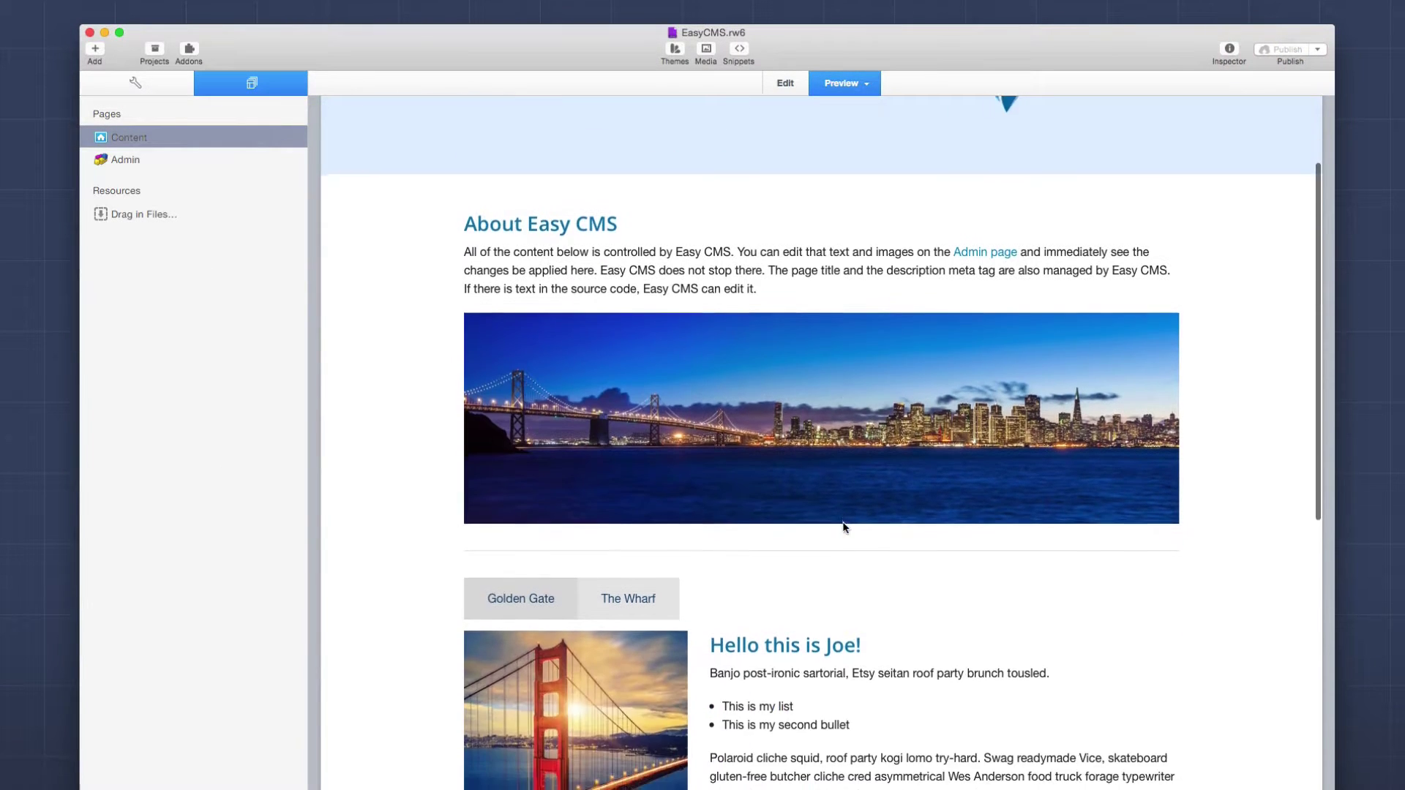
scroll(845, 527, "up", 3)
scroll(843, 527, "down", 2)
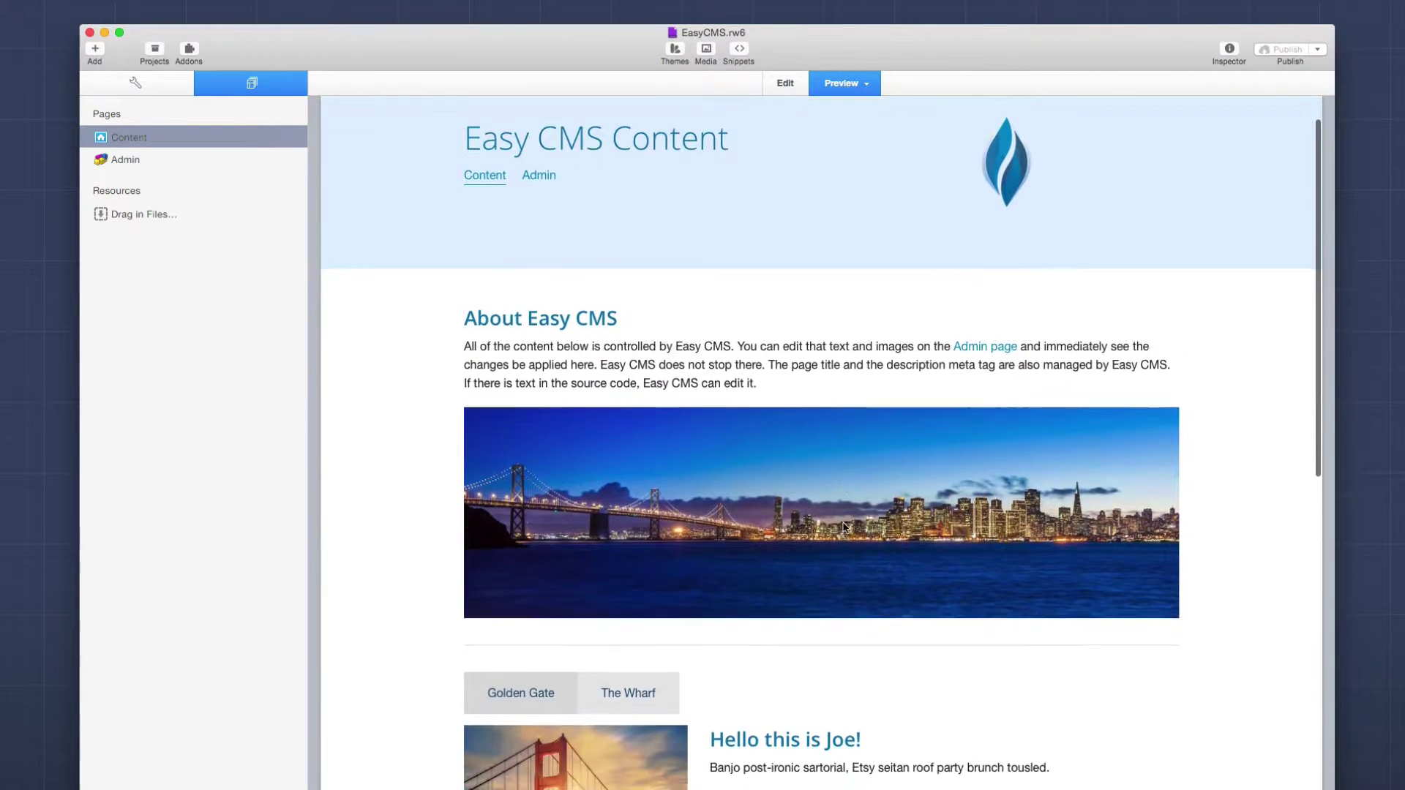
scroll(843, 527, "up", 2)
scroll(843, 527, "down", 1)
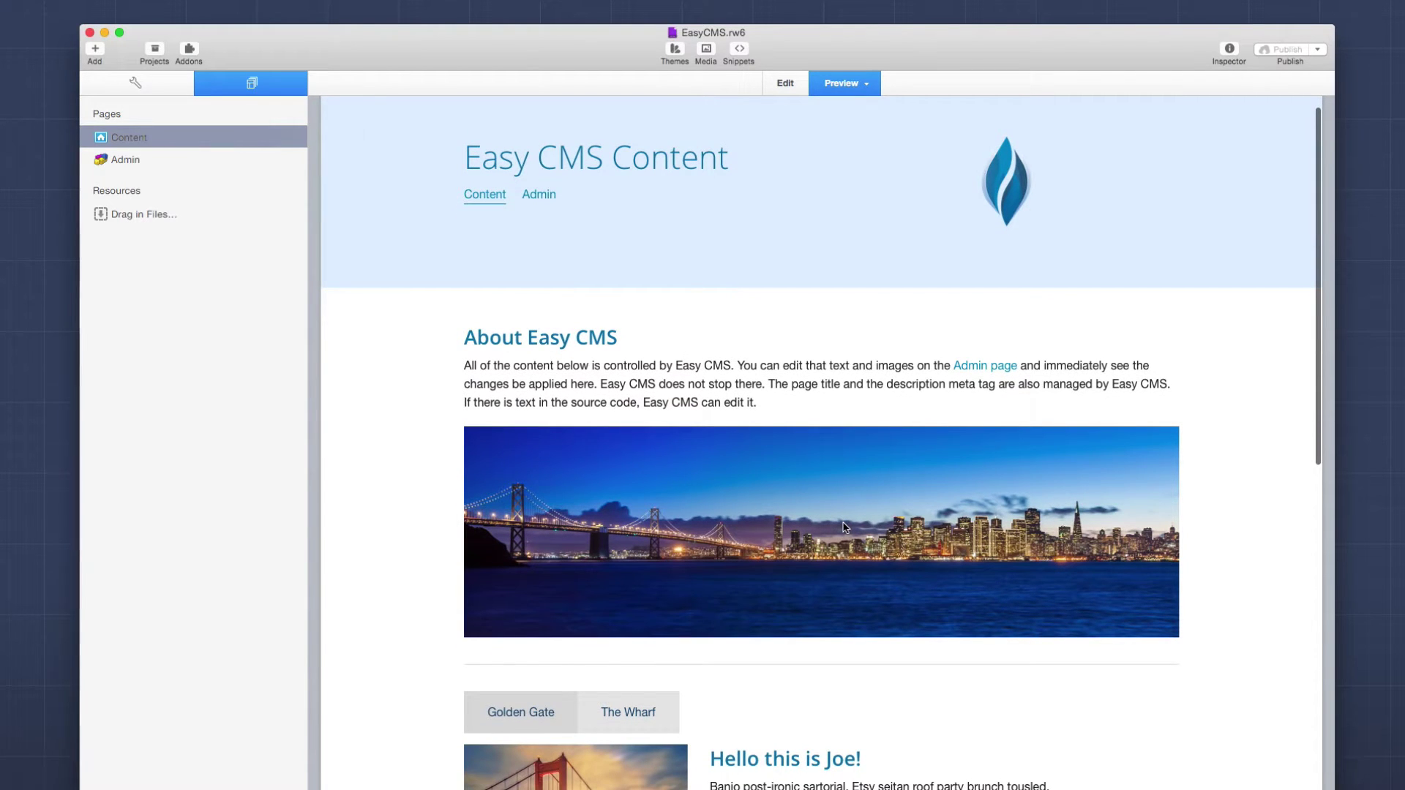
scroll(845, 527, "down", 1)
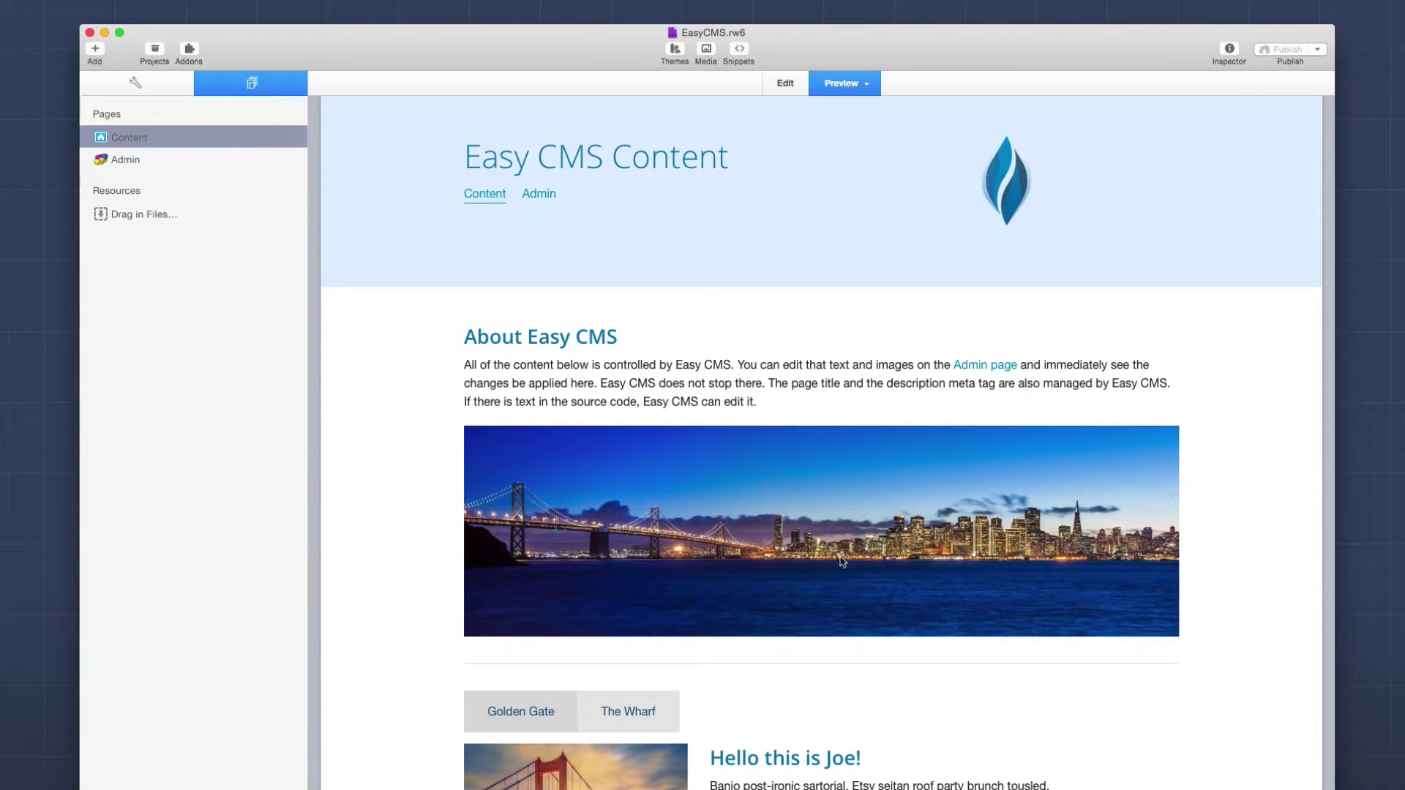
scroll(838, 641, "down", 1)
scroll(839, 641, "down", 5)
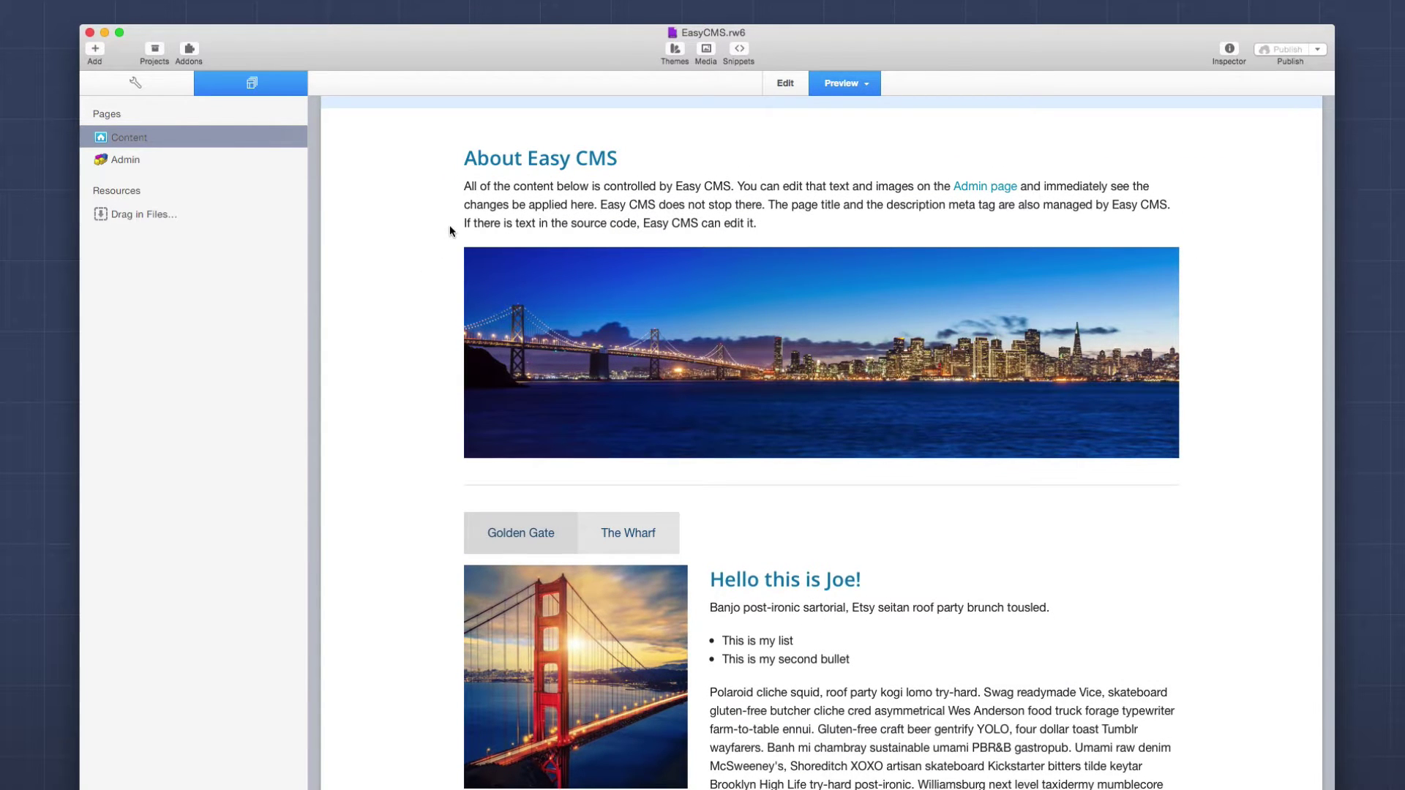
scroll(638, 219, "down", 5)
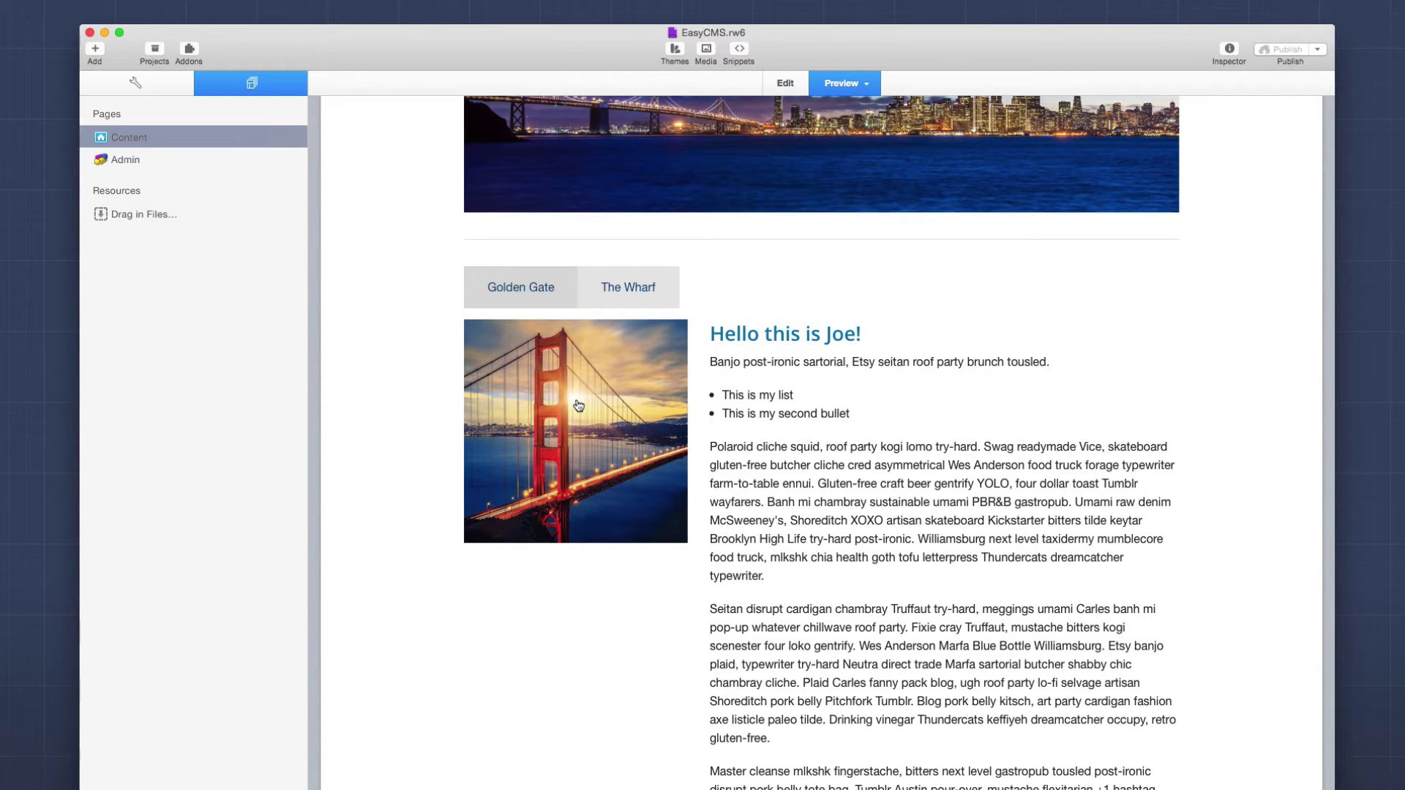
left_click(578, 404)
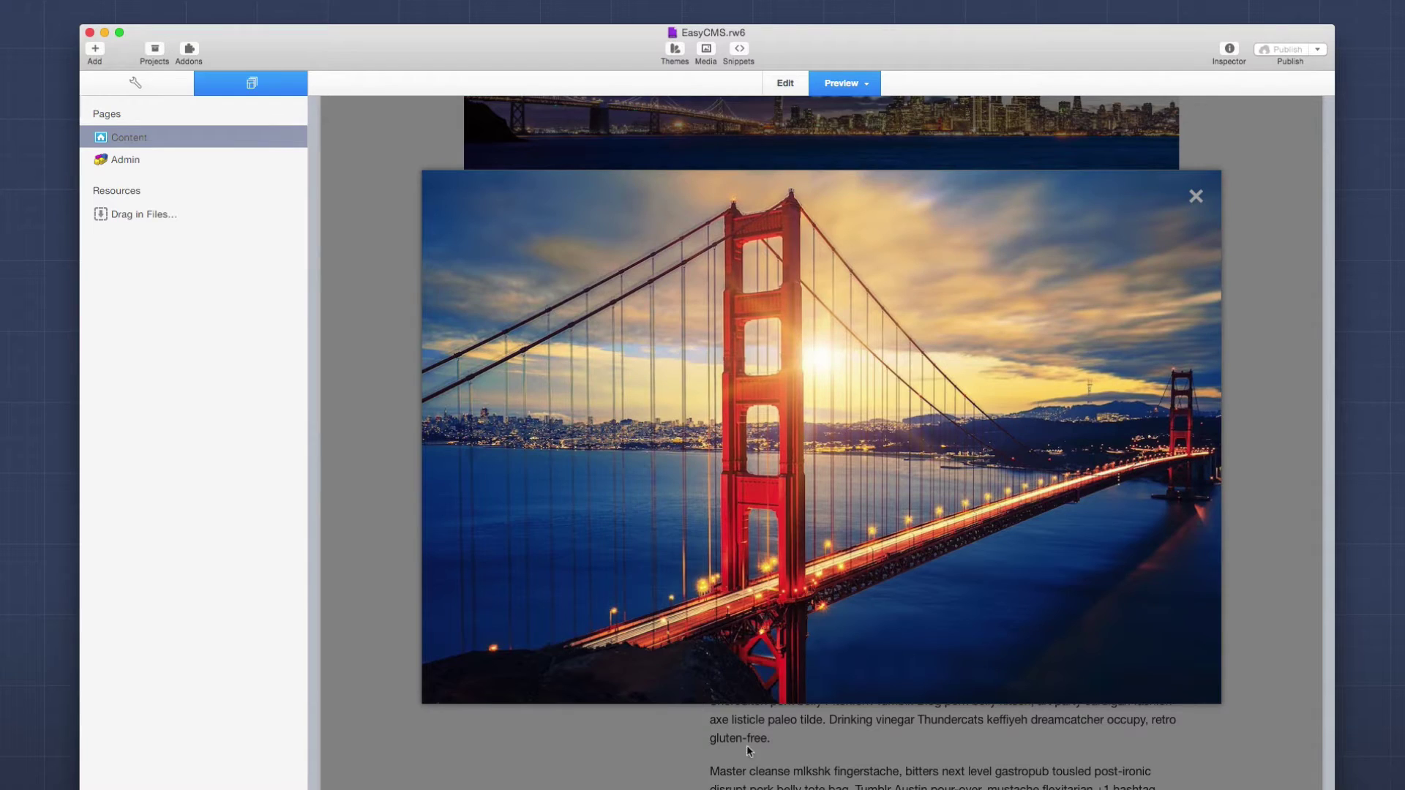
left_click(751, 774)
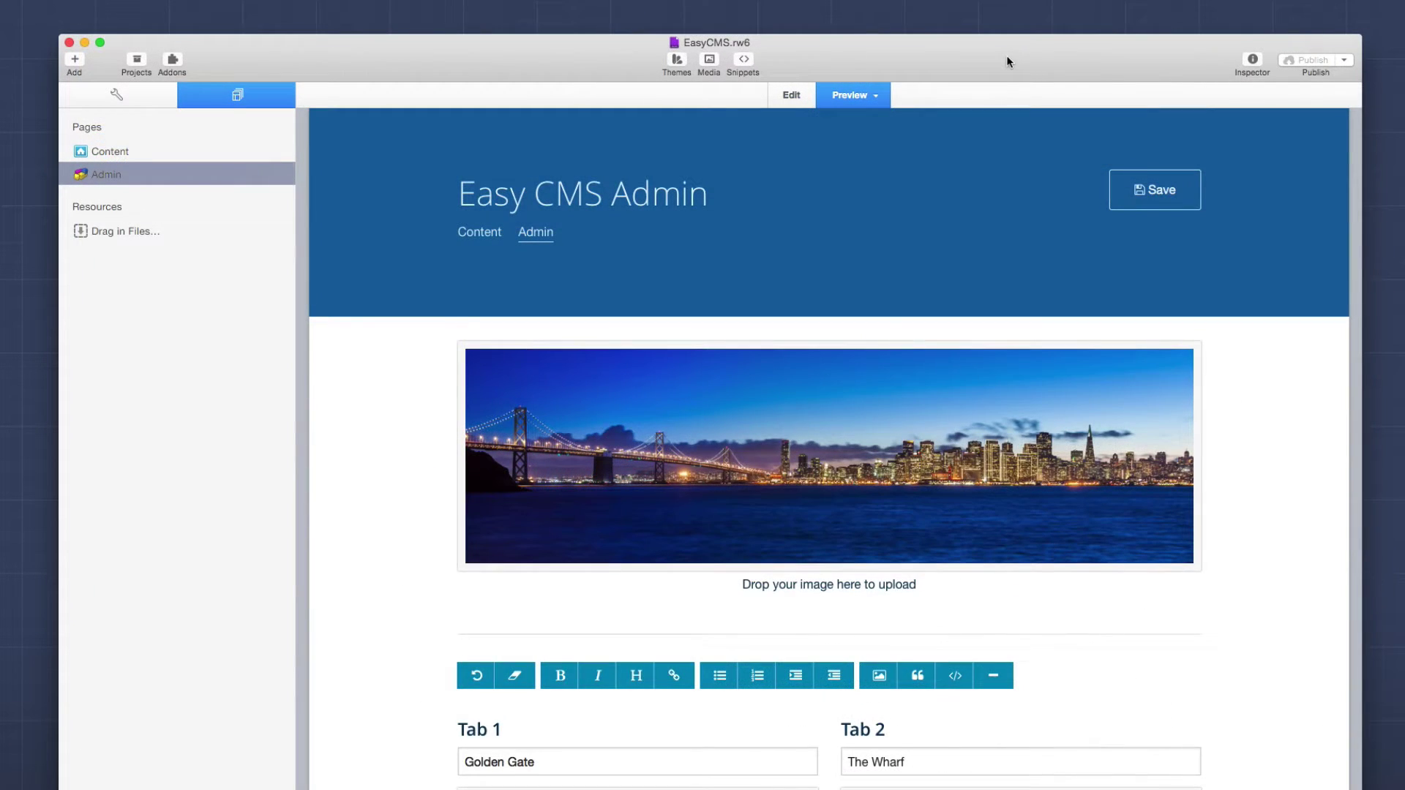
Step: Preview the Admin page in Safari with the Cmd+Option+P Preview in Browser shortcut
mouse_move(875, 393)
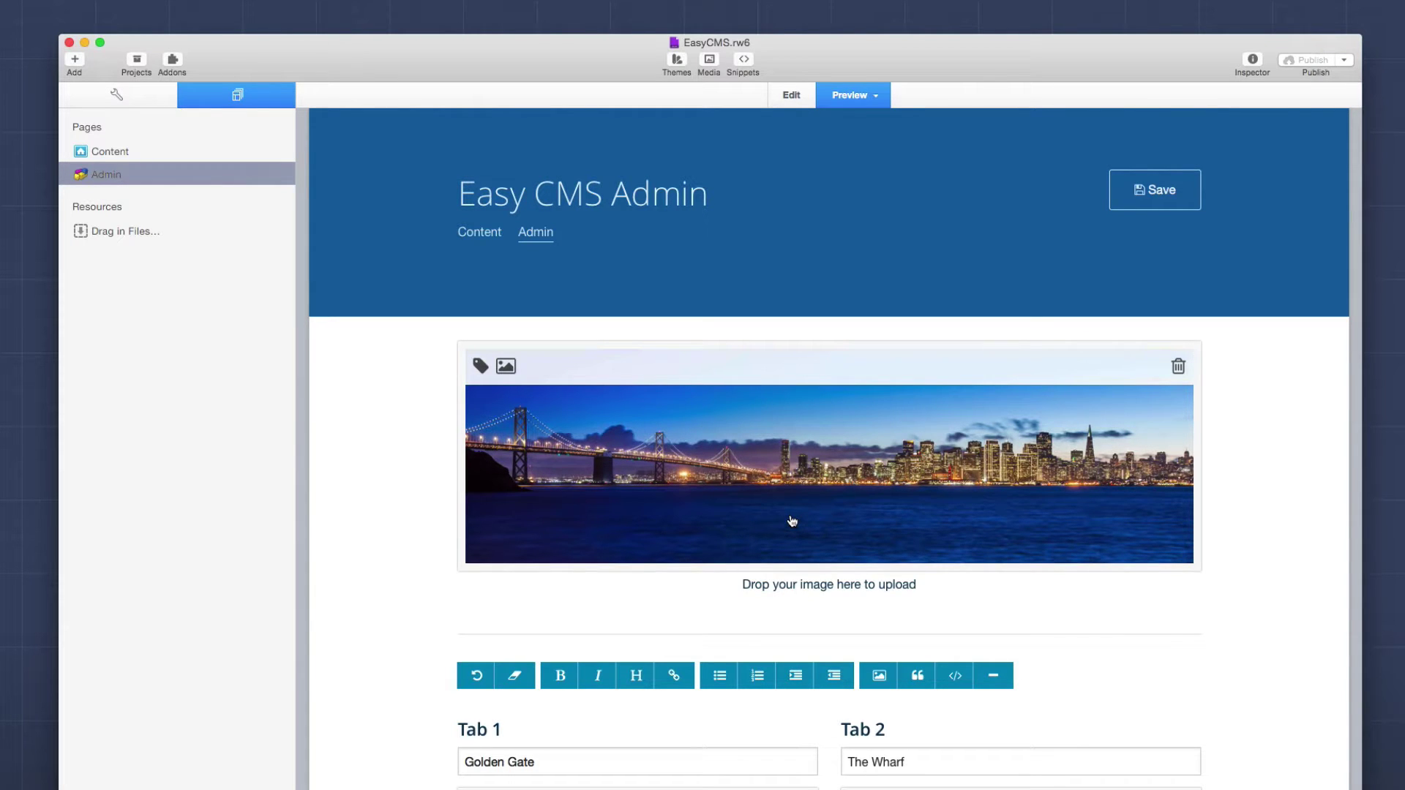
key("super+alt+p")
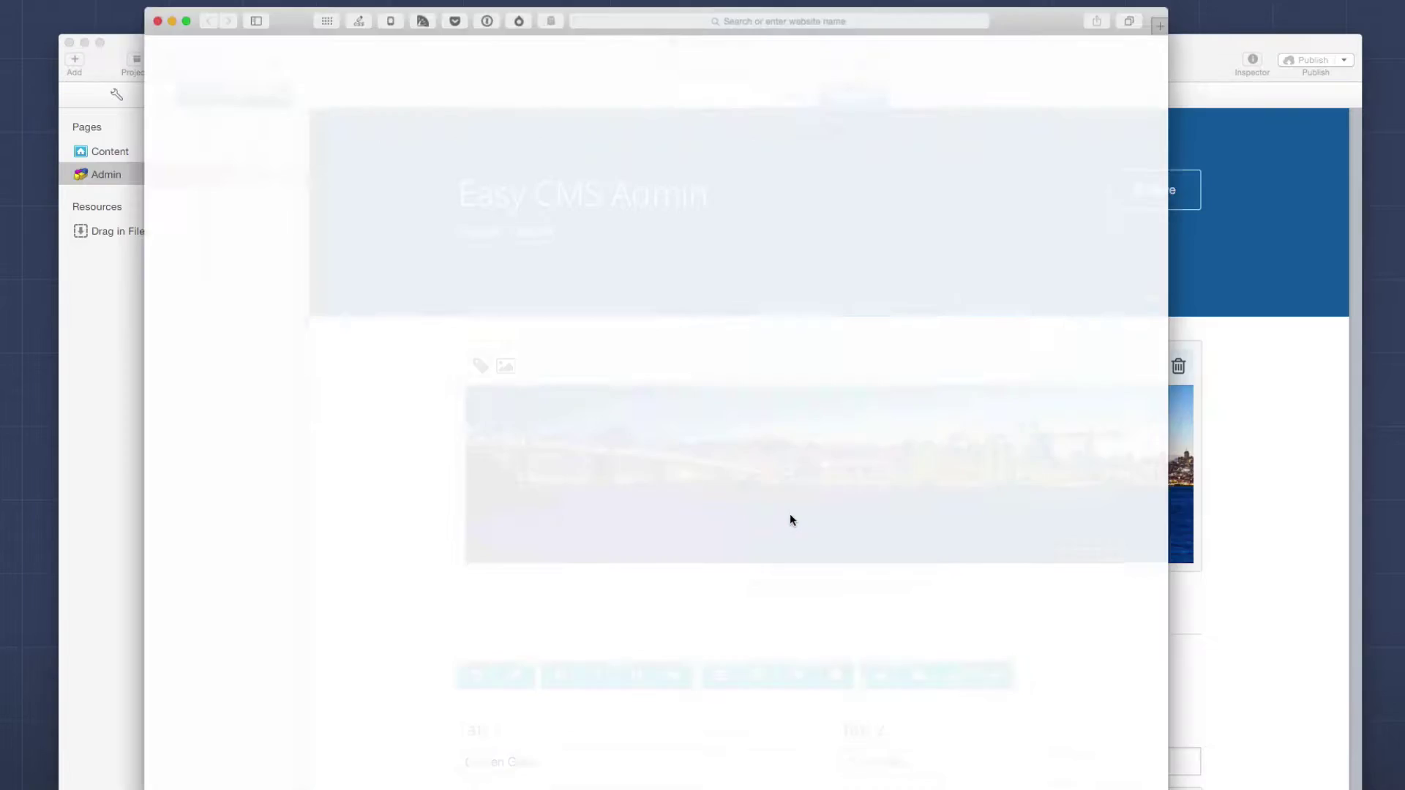
Step: Move Safari aside and upload the palace photo, then the downtown skyline photo, as the banner
left_click_drag(1049, 4, 1192, 4)
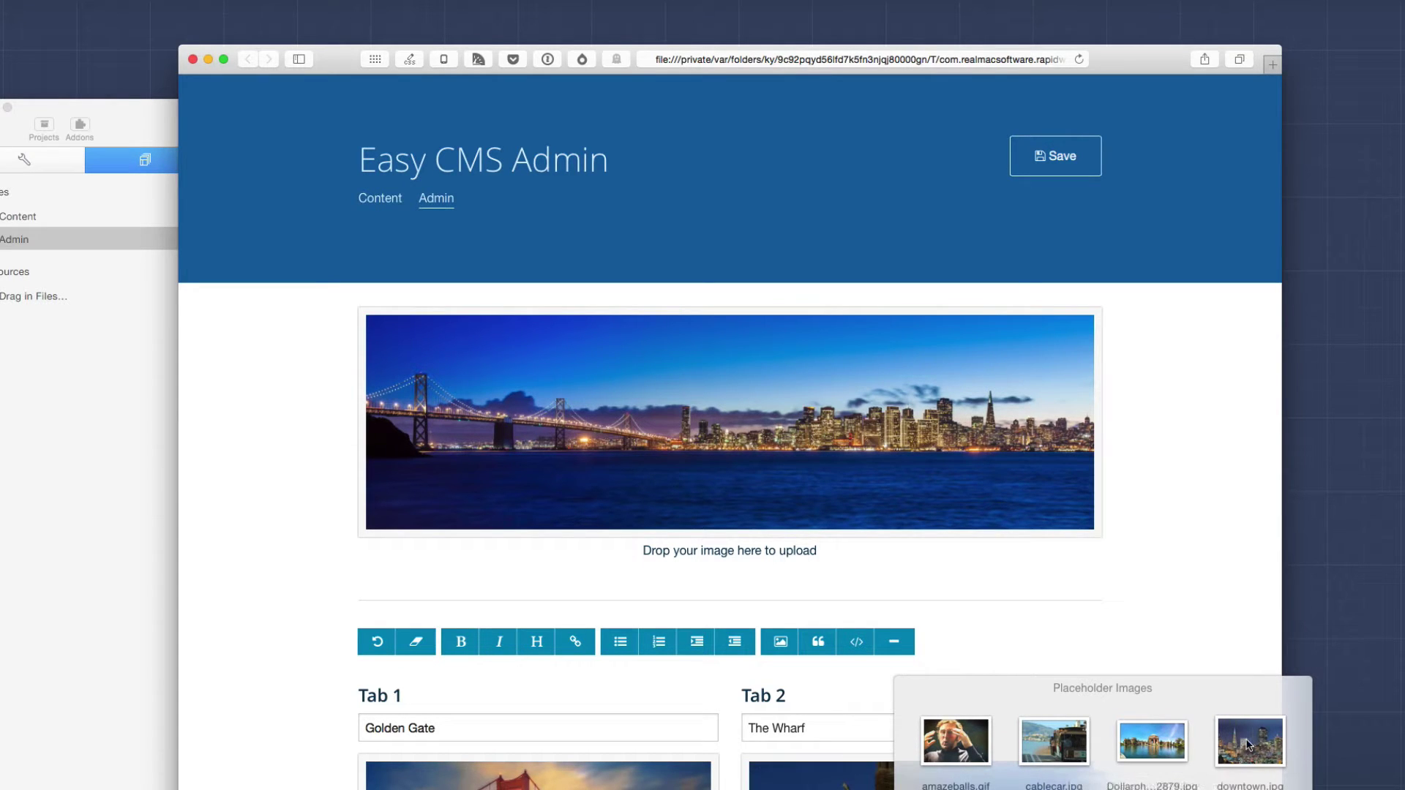
left_click_drag(1183, 748, 714, 436)
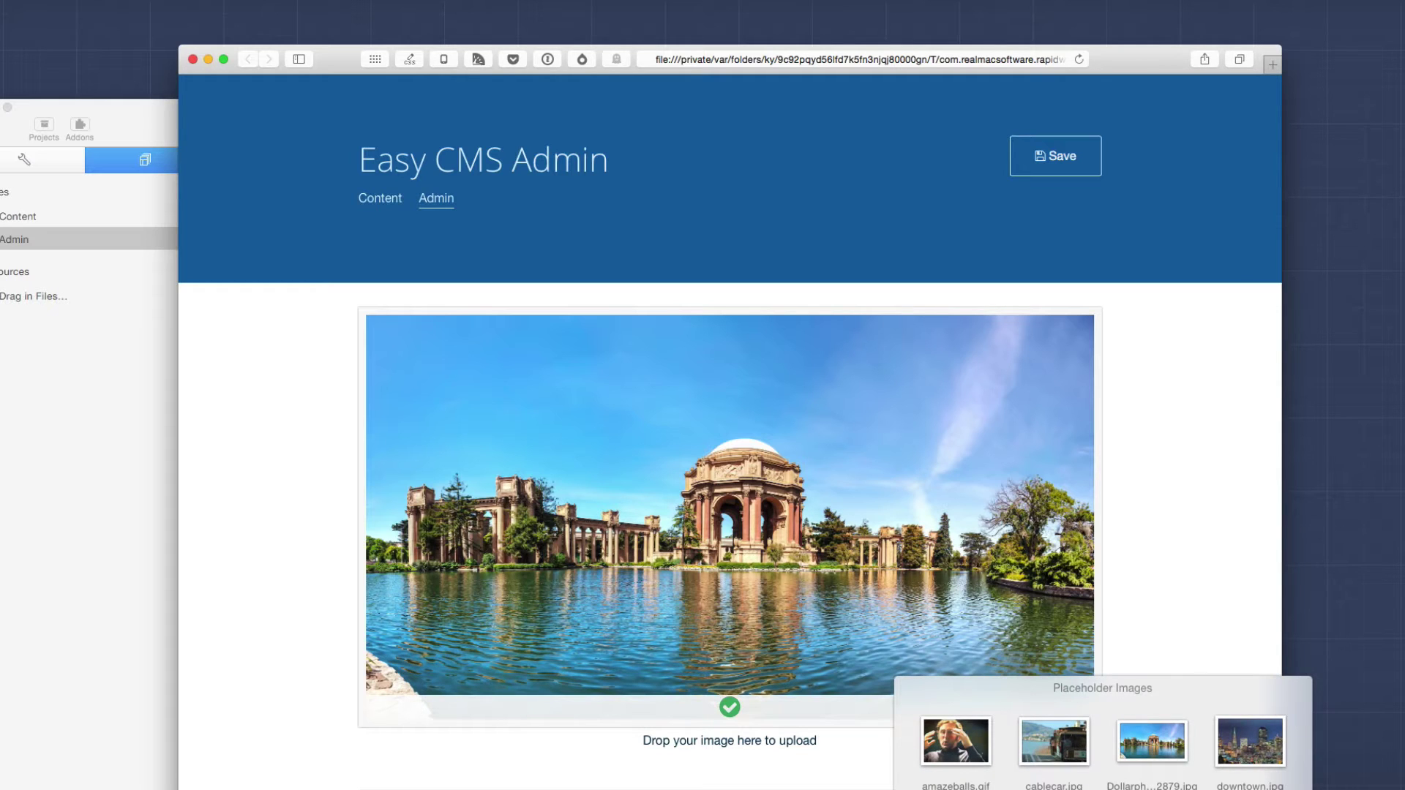
left_click_drag(1152, 742, 740, 547)
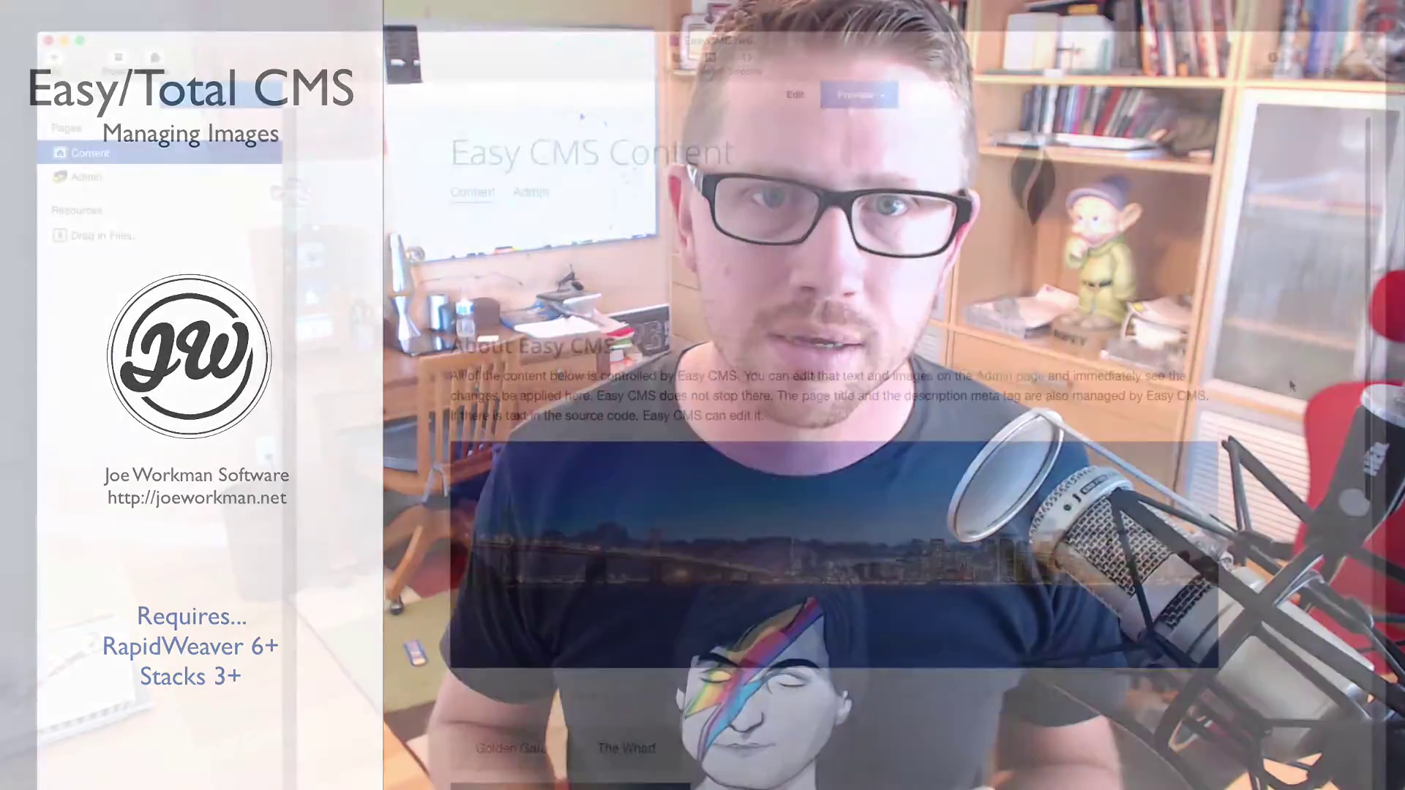
Step: Scroll the Content page and enlarge the Golden Gate photo in its lightbox
scroll(1291, 386, "down", 8)
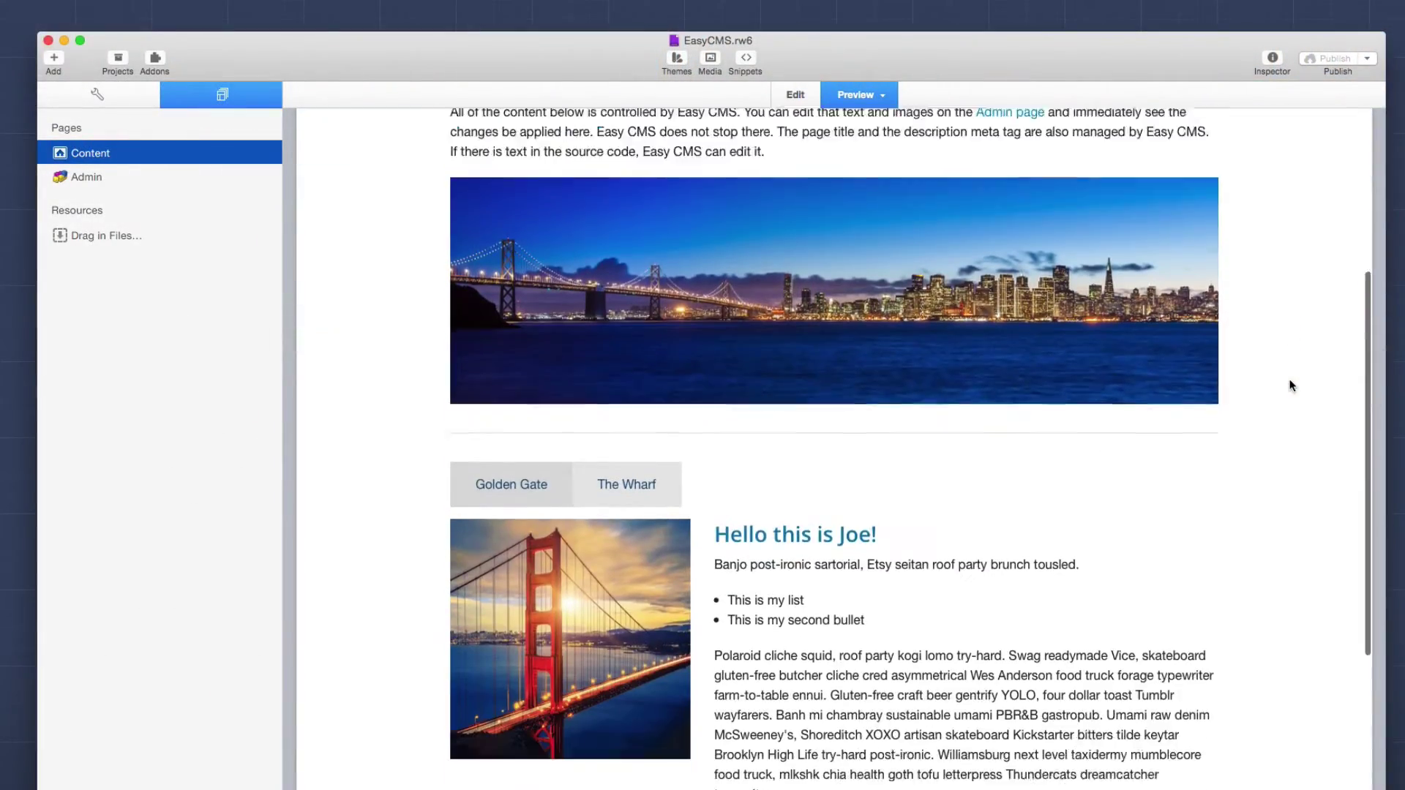
scroll(1292, 386, "down", 2)
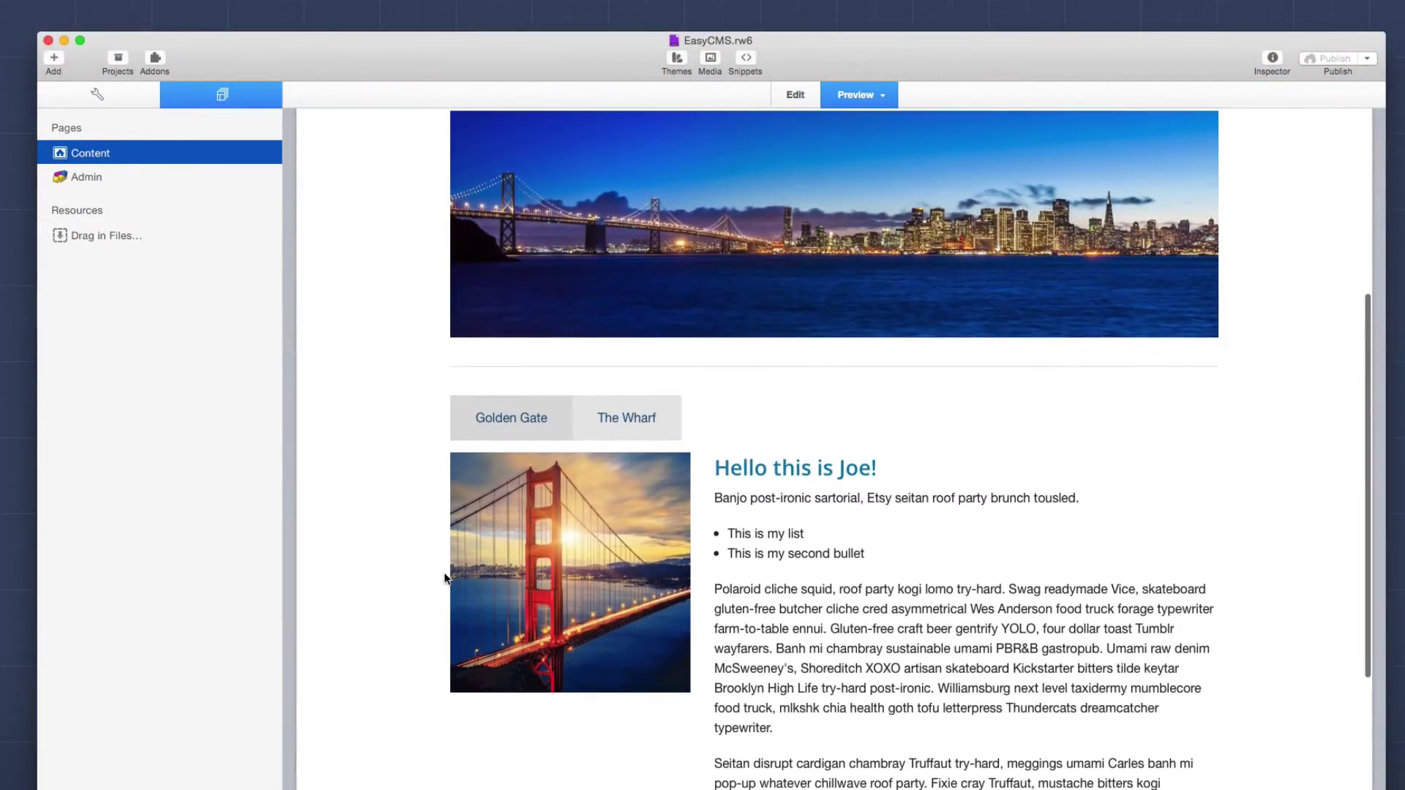
left_click(545, 592)
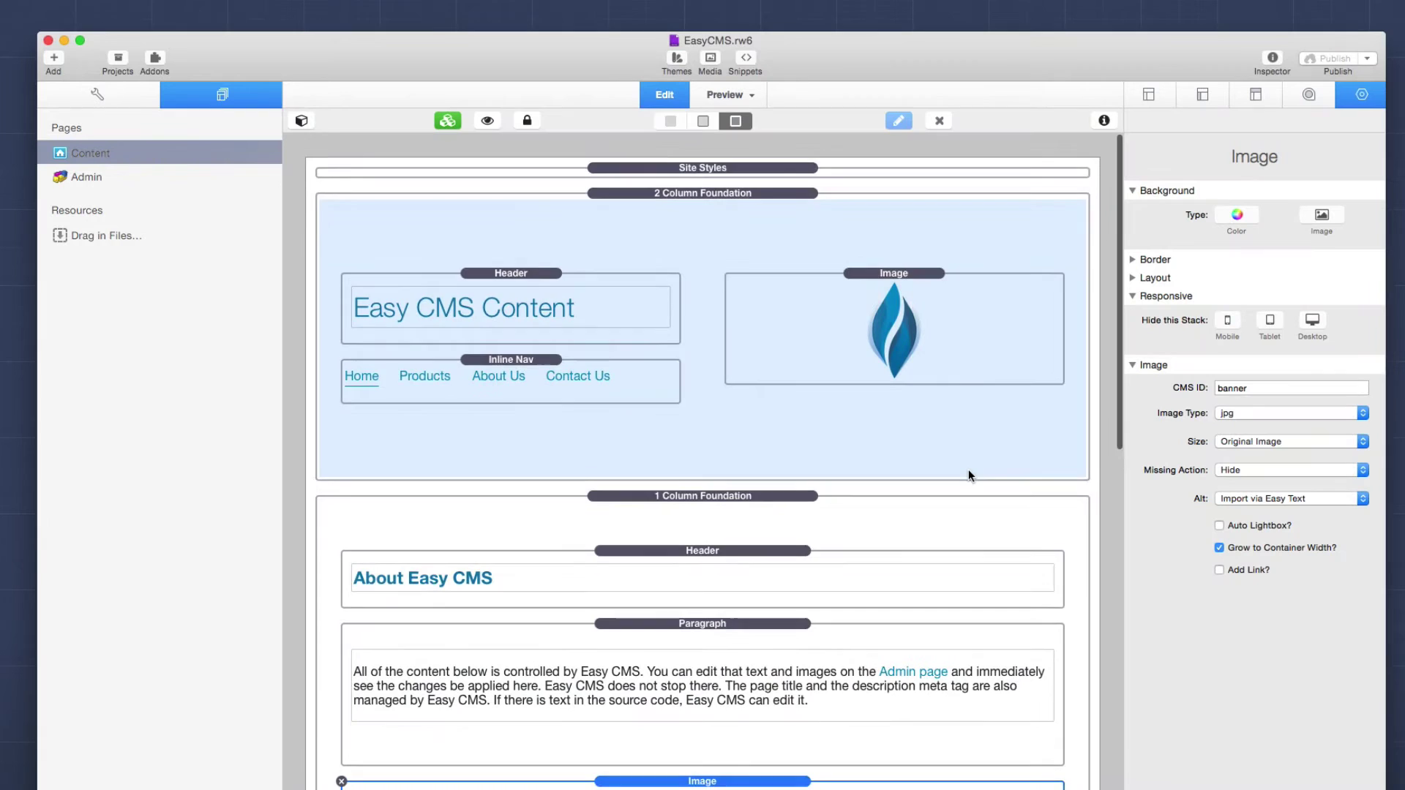
Step: Keep the banner image type as jpg and set its size to Original Image
scroll(968, 475, "down", 5)
scroll(969, 476, "down", 3)
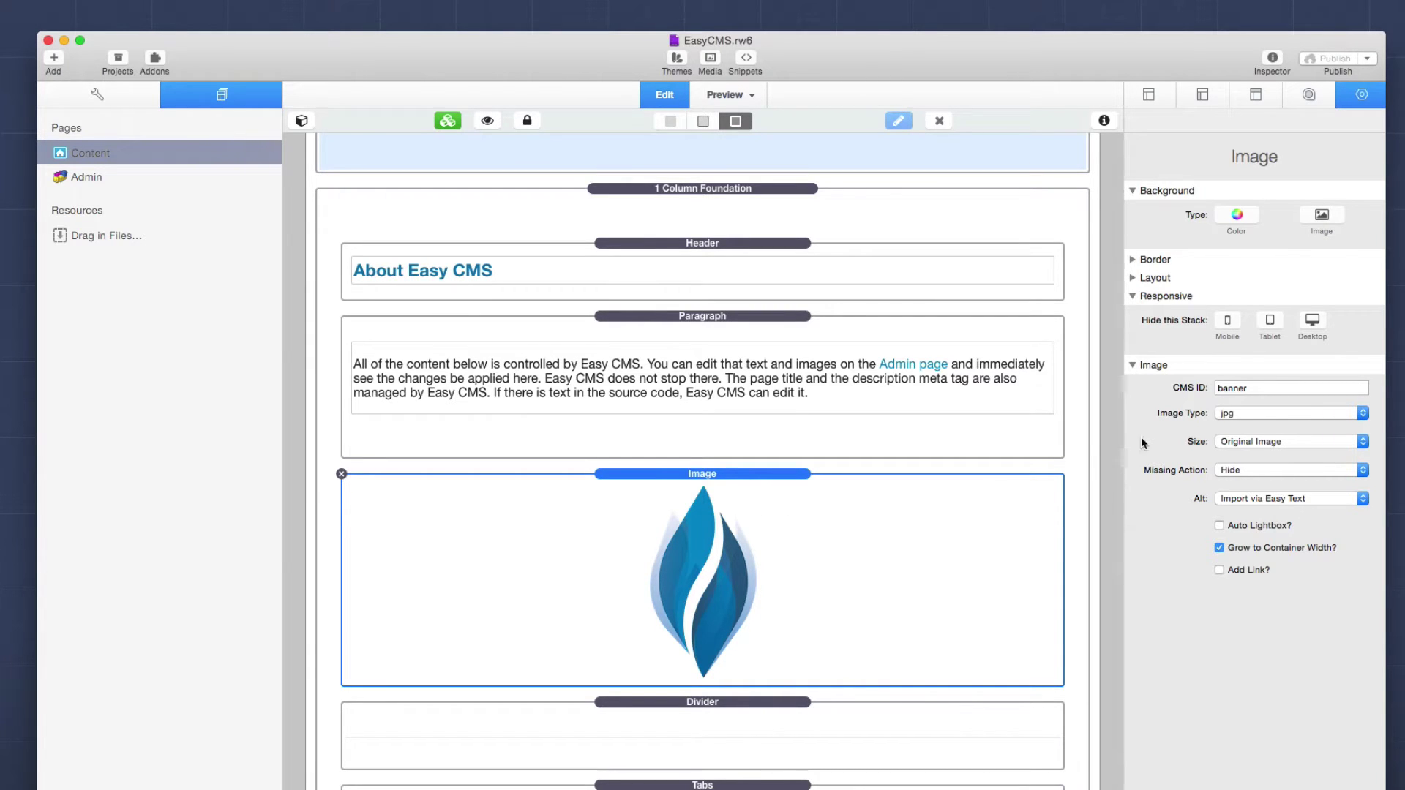
left_click(1279, 393)
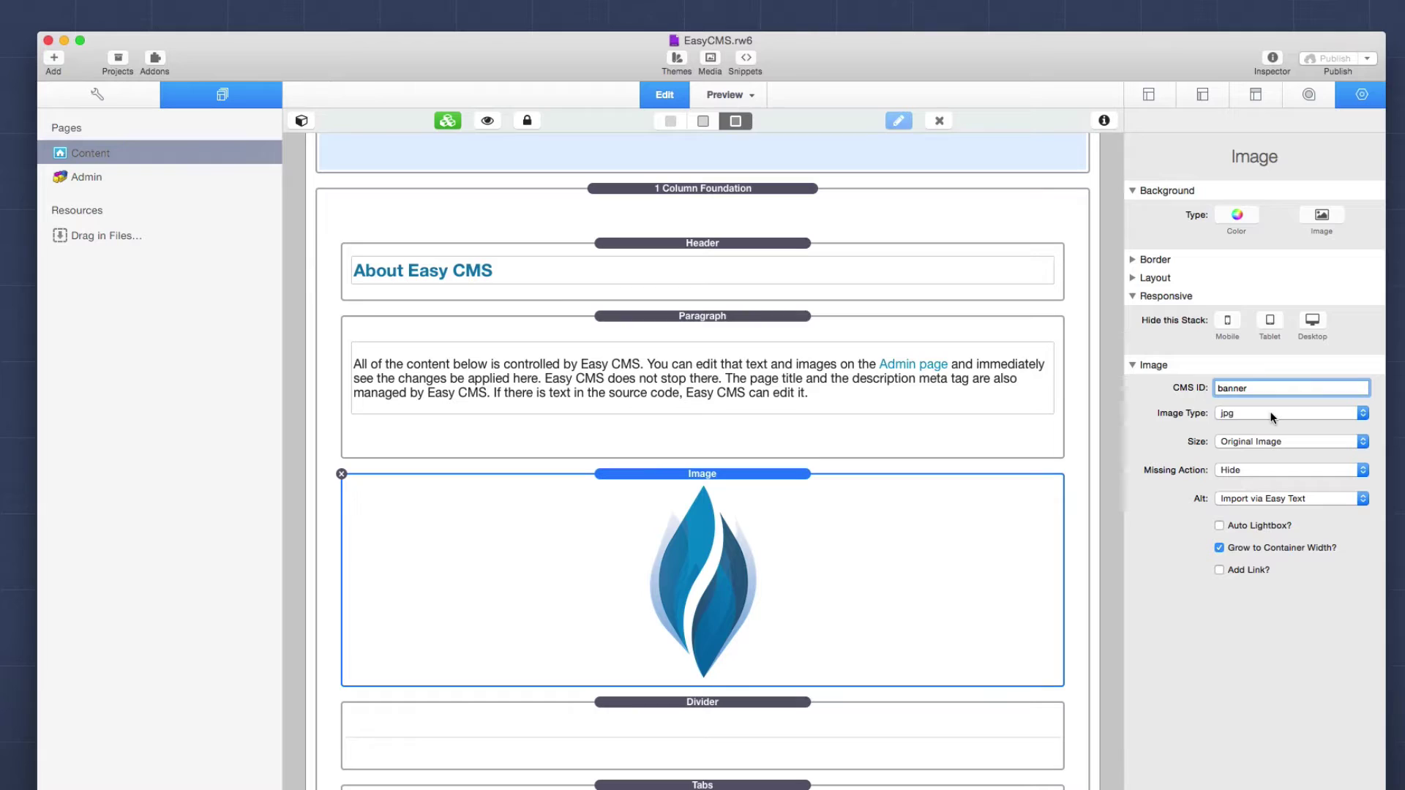
left_click(1270, 412)
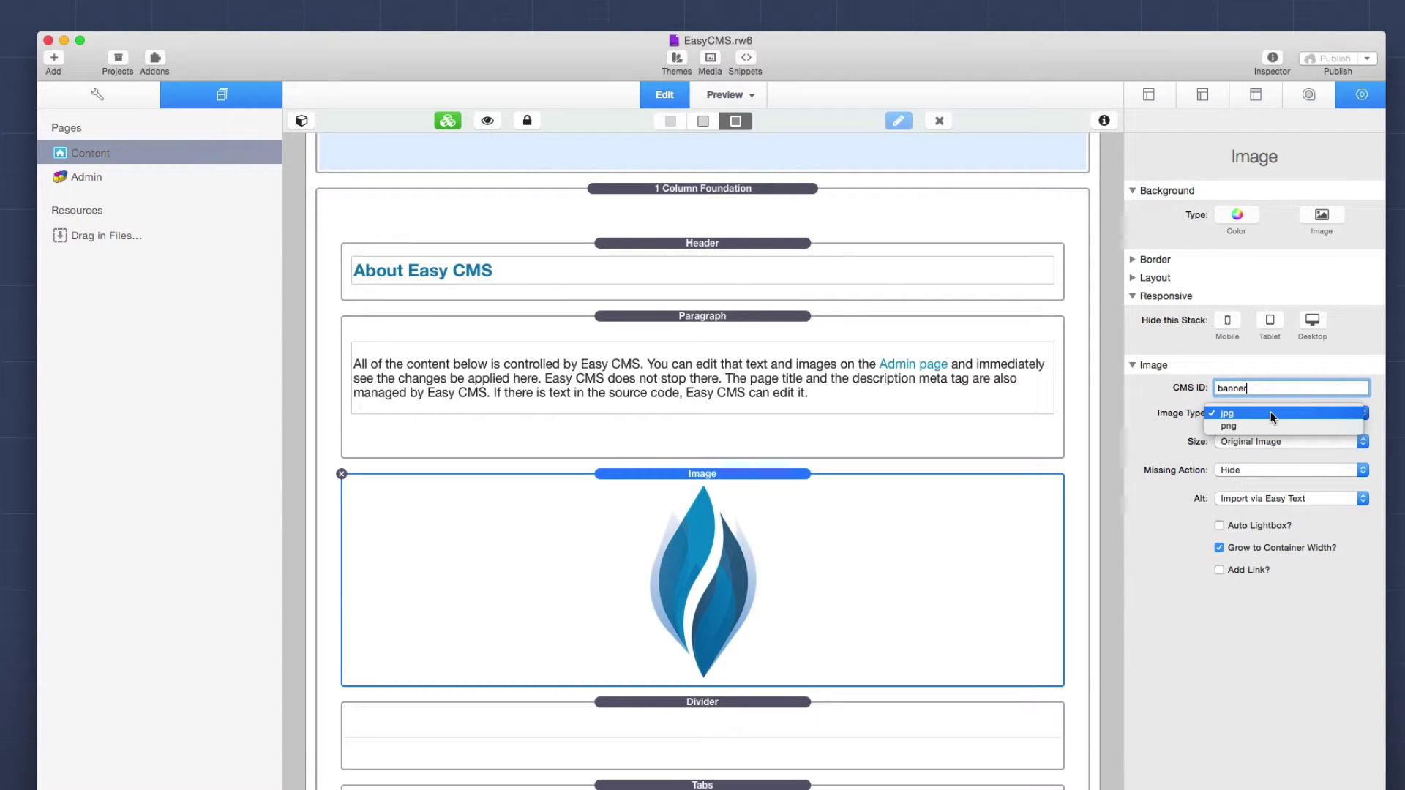
left_click(1270, 413)
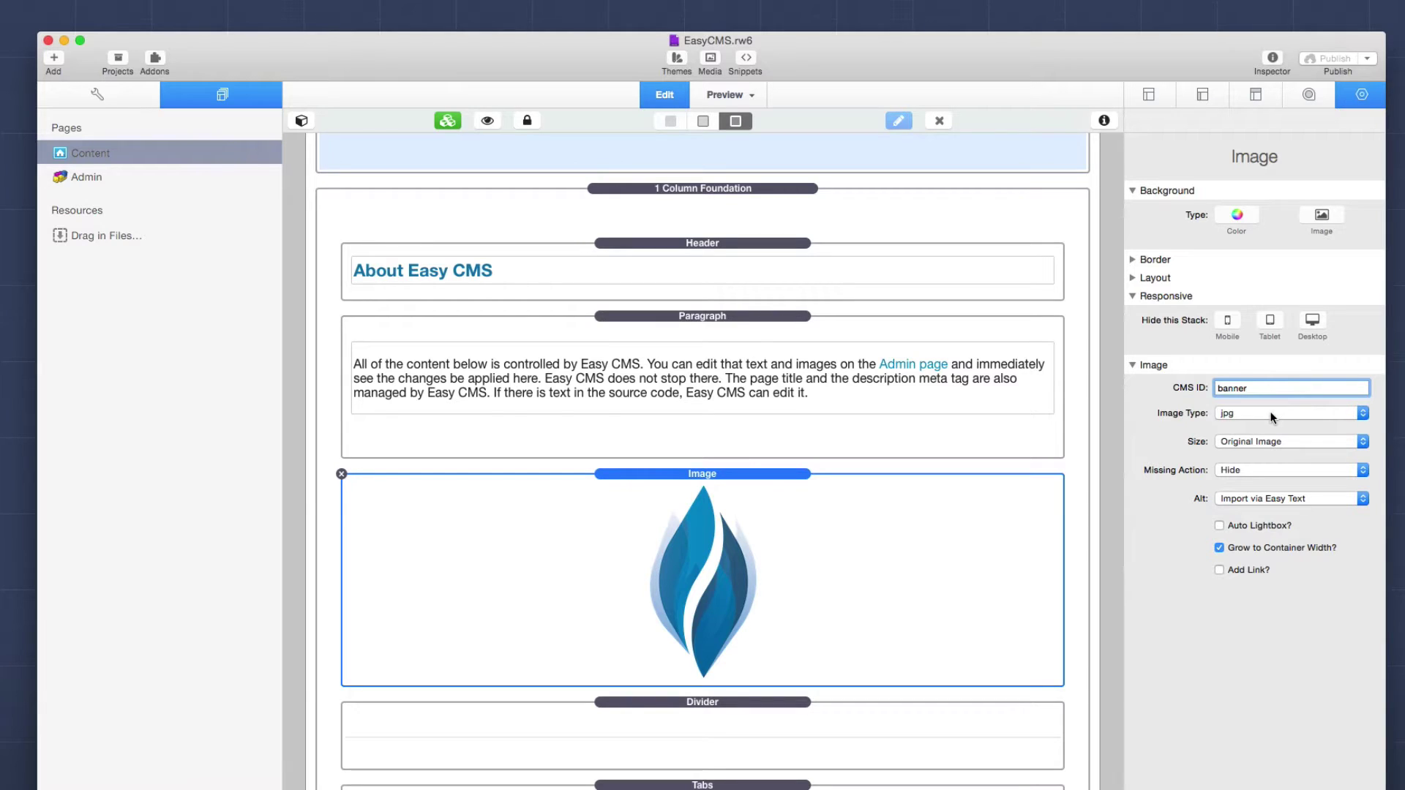
left_click(1313, 443)
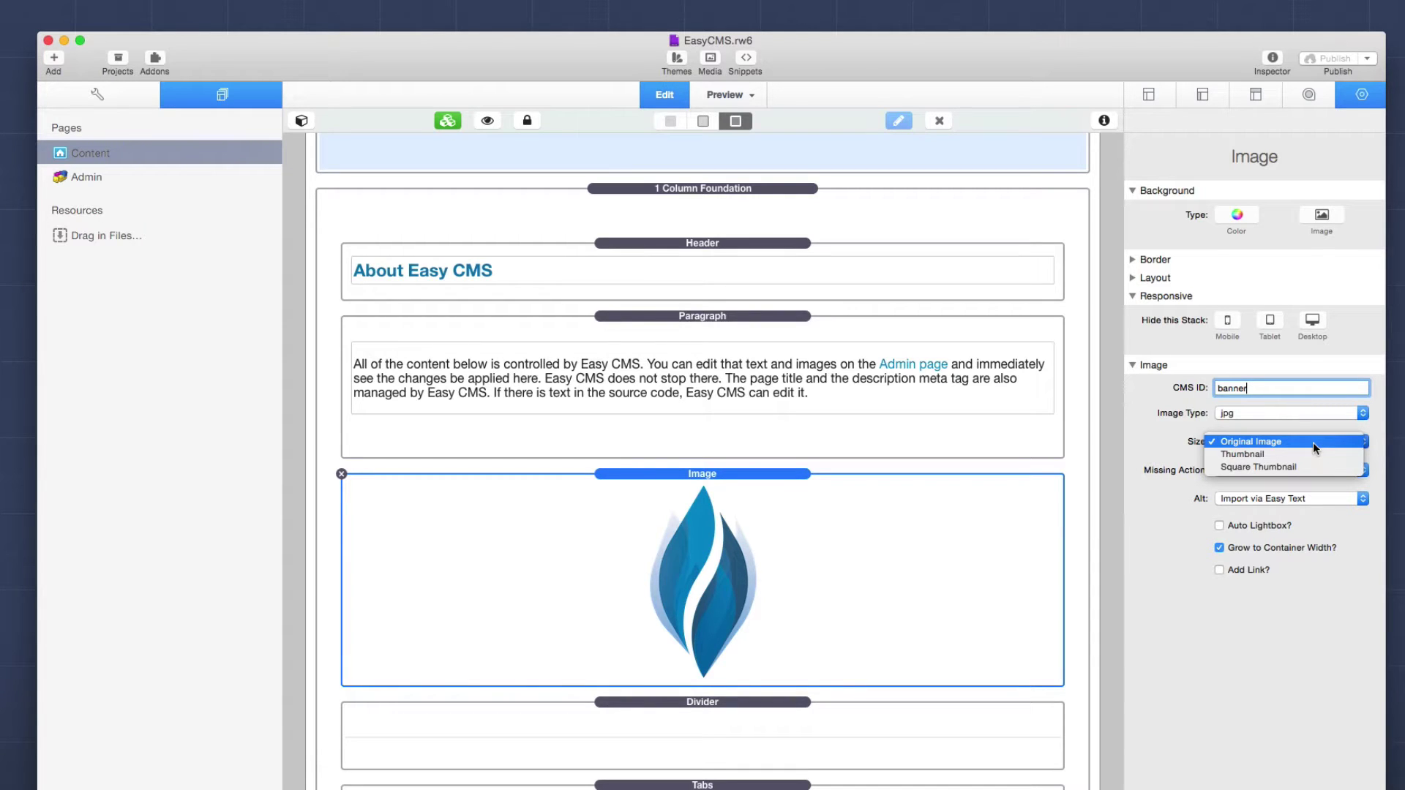
left_click(1309, 451)
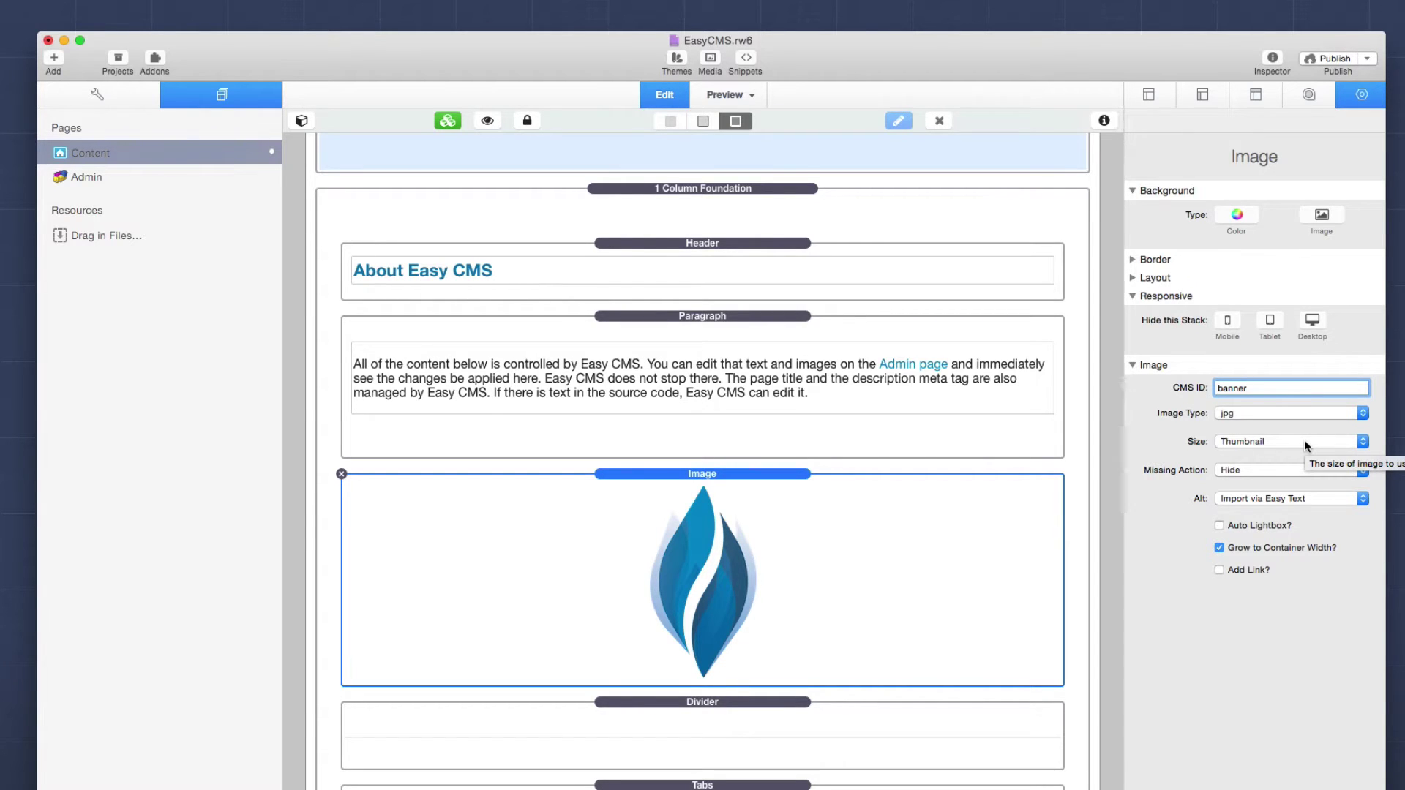
left_click(1305, 444)
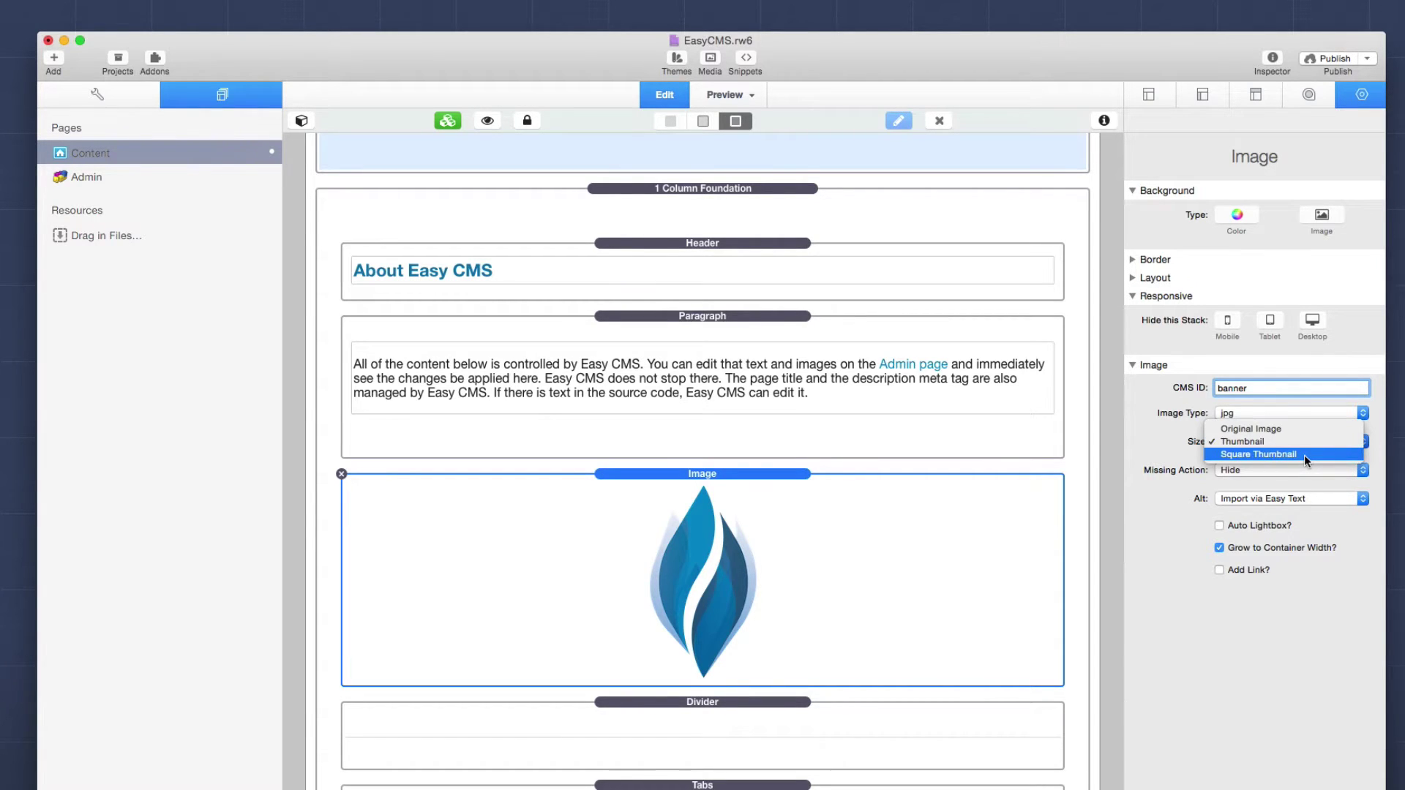
left_click(1300, 430)
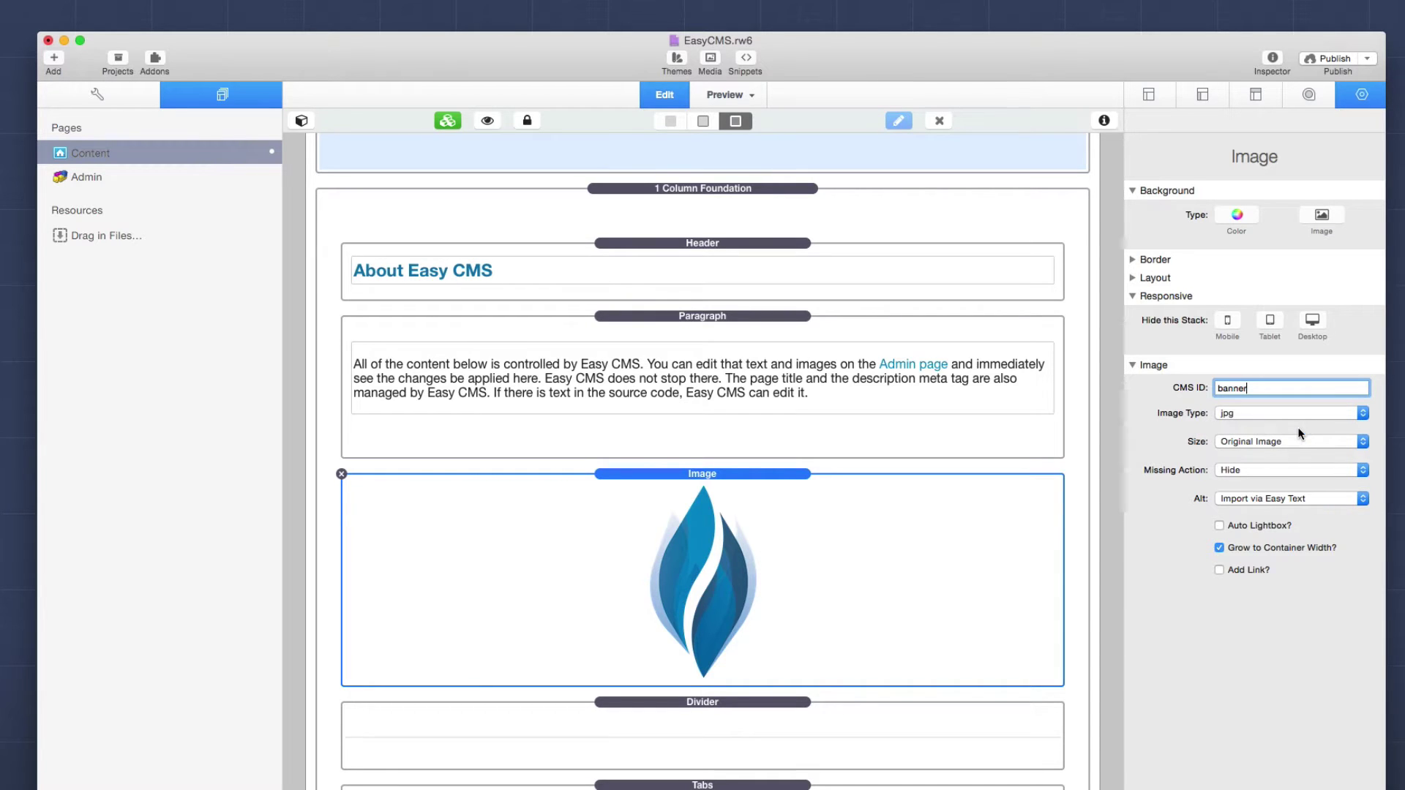
Step: Set the banner's Missing Action to Show Default
left_click(1263, 473)
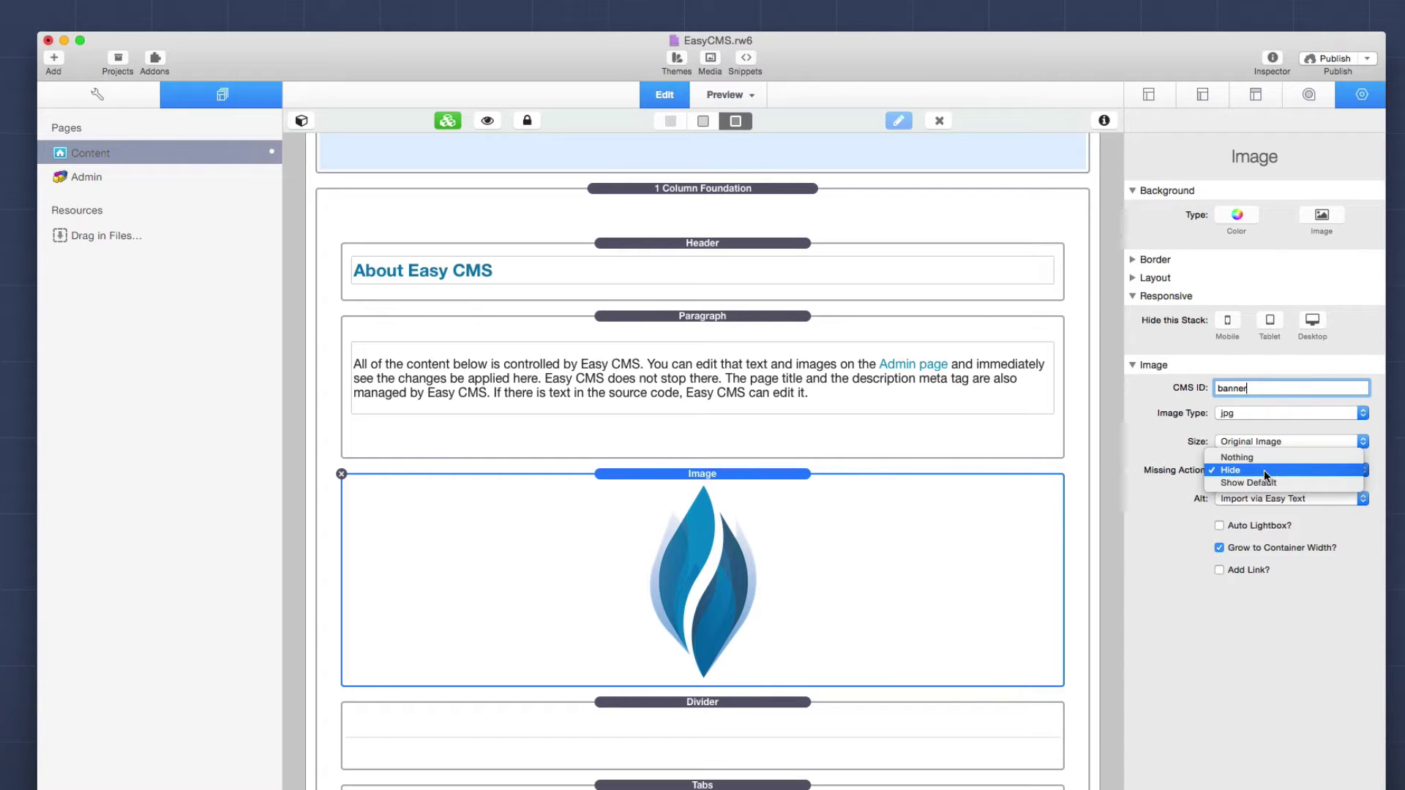
left_click(1159, 469)
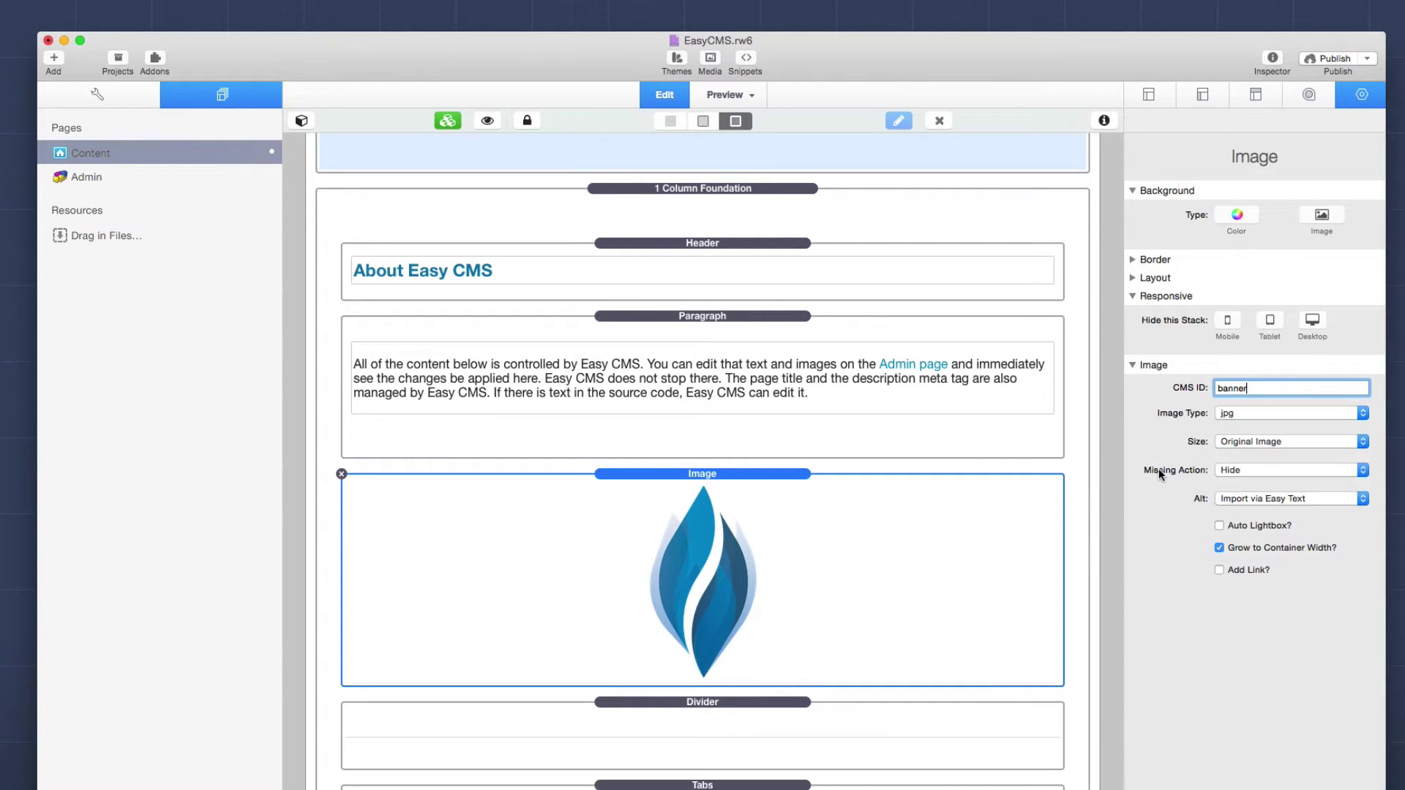
left_click(1301, 473)
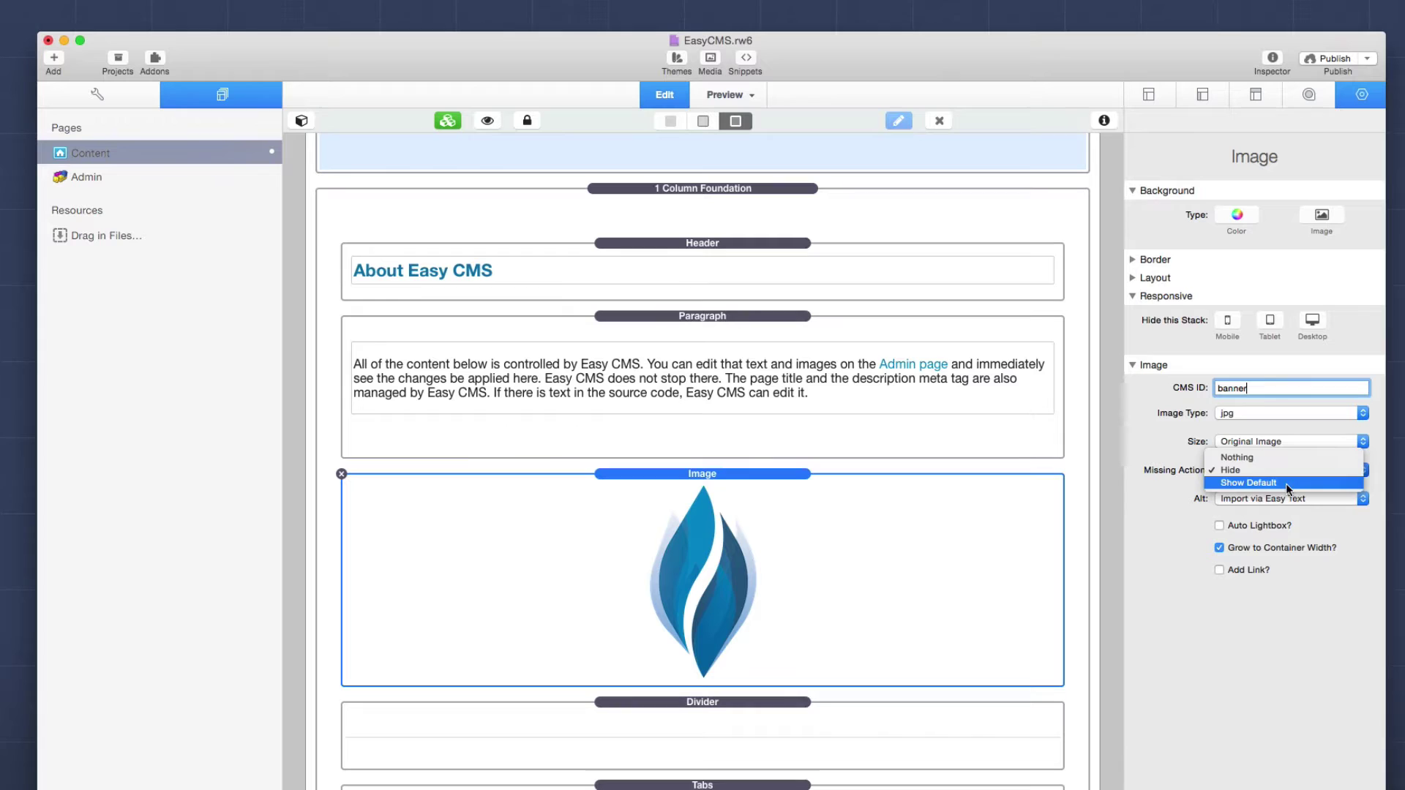
left_click(1286, 483)
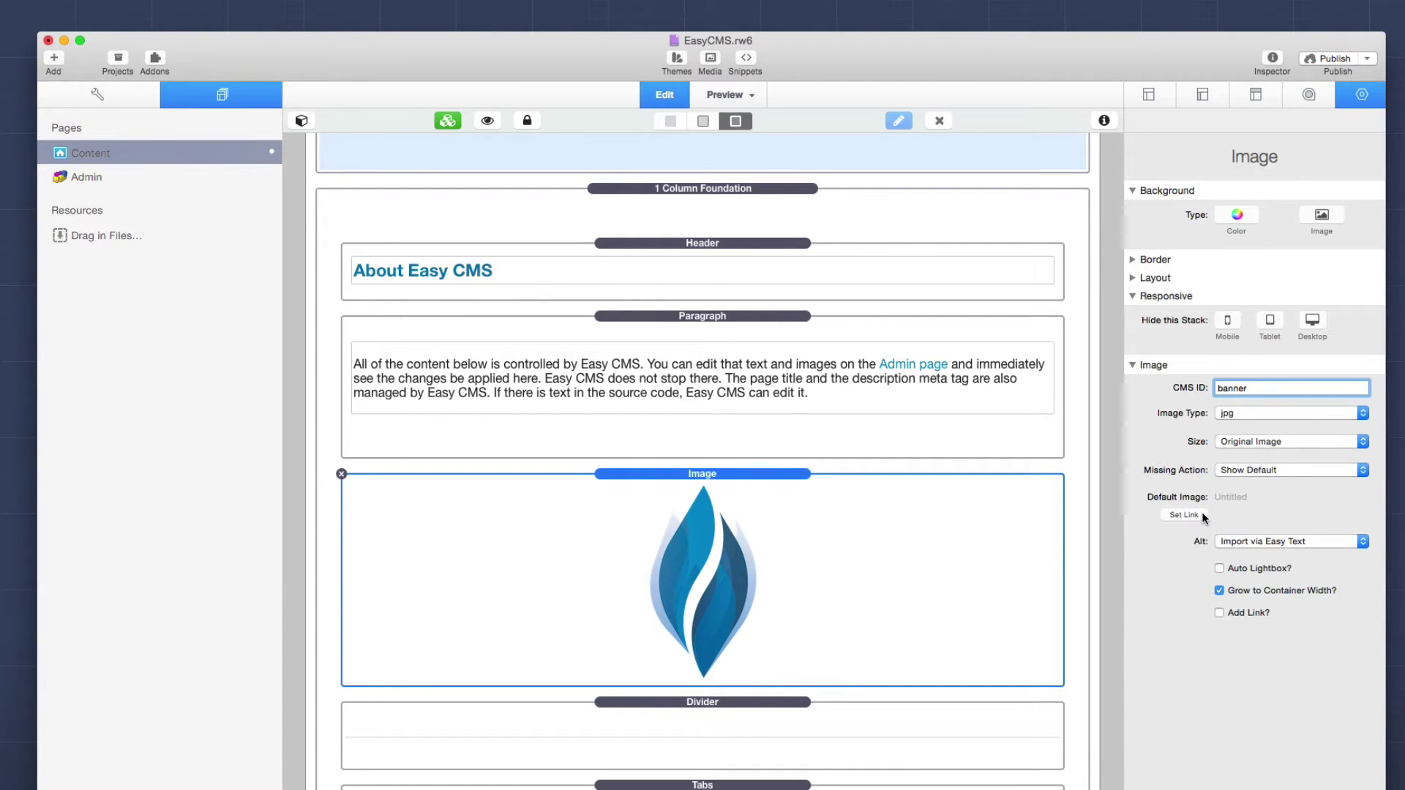
Step: Set Missing Action back to Hide and keep the Alt text on Import via Easy Text
left_click(1248, 471)
left_click(1246, 454)
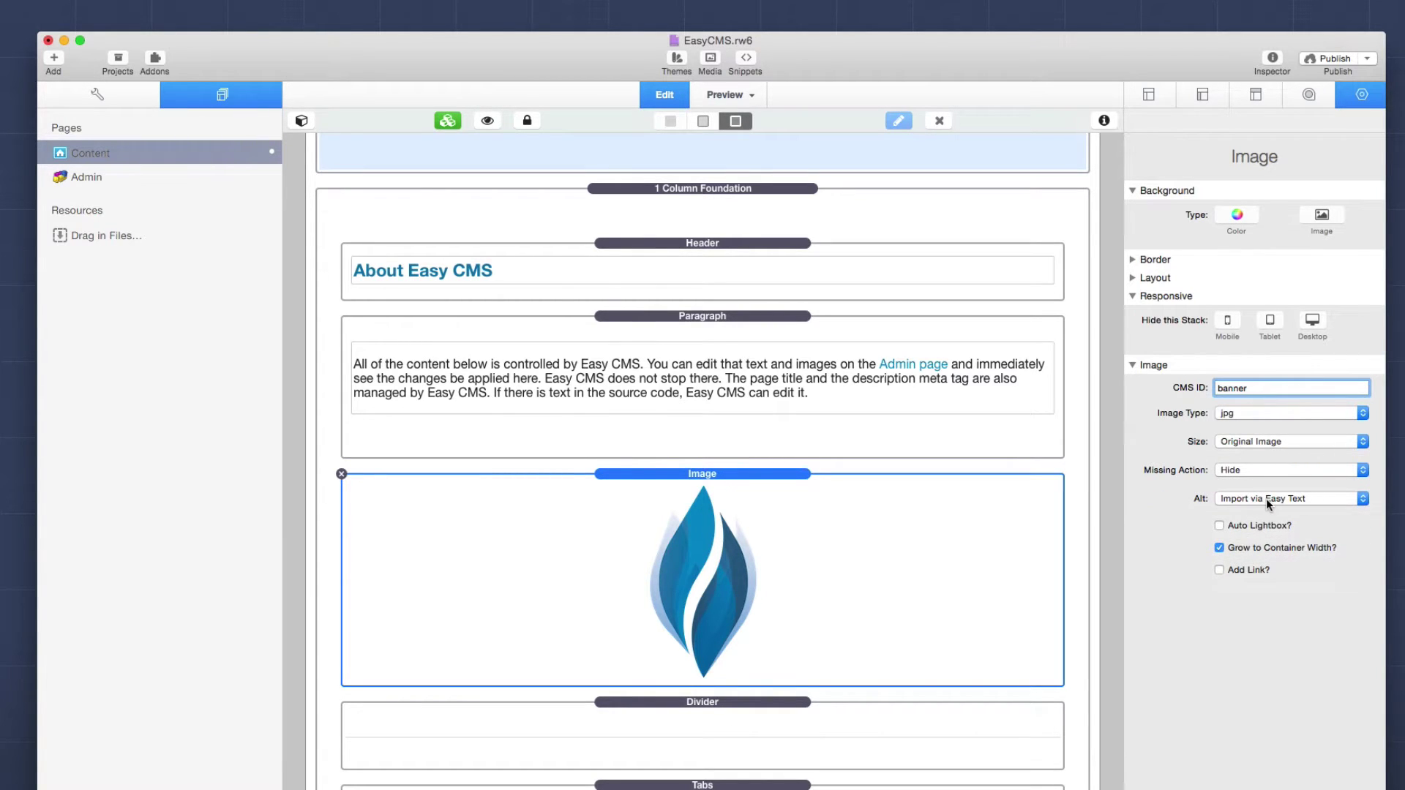
left_click(1267, 501)
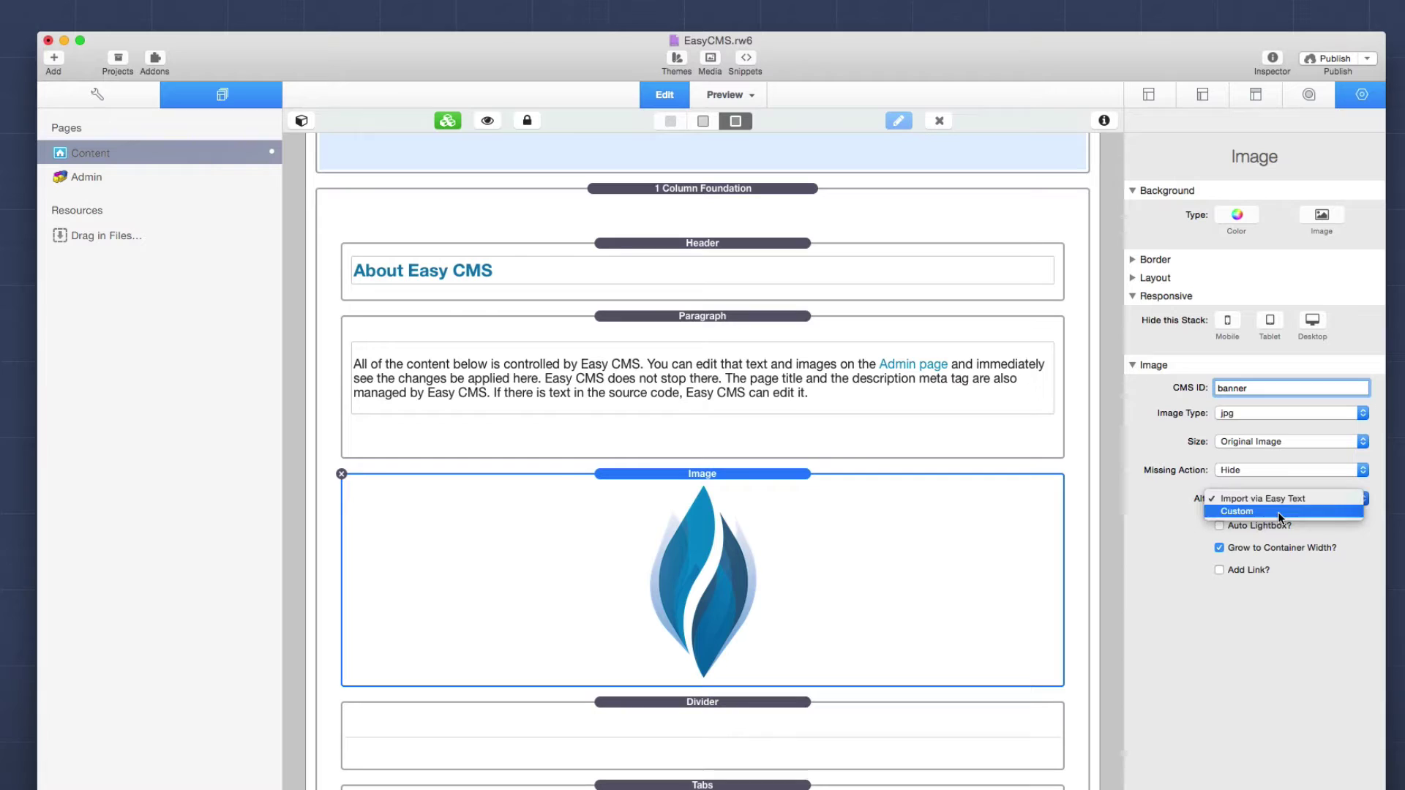
left_click(1279, 511)
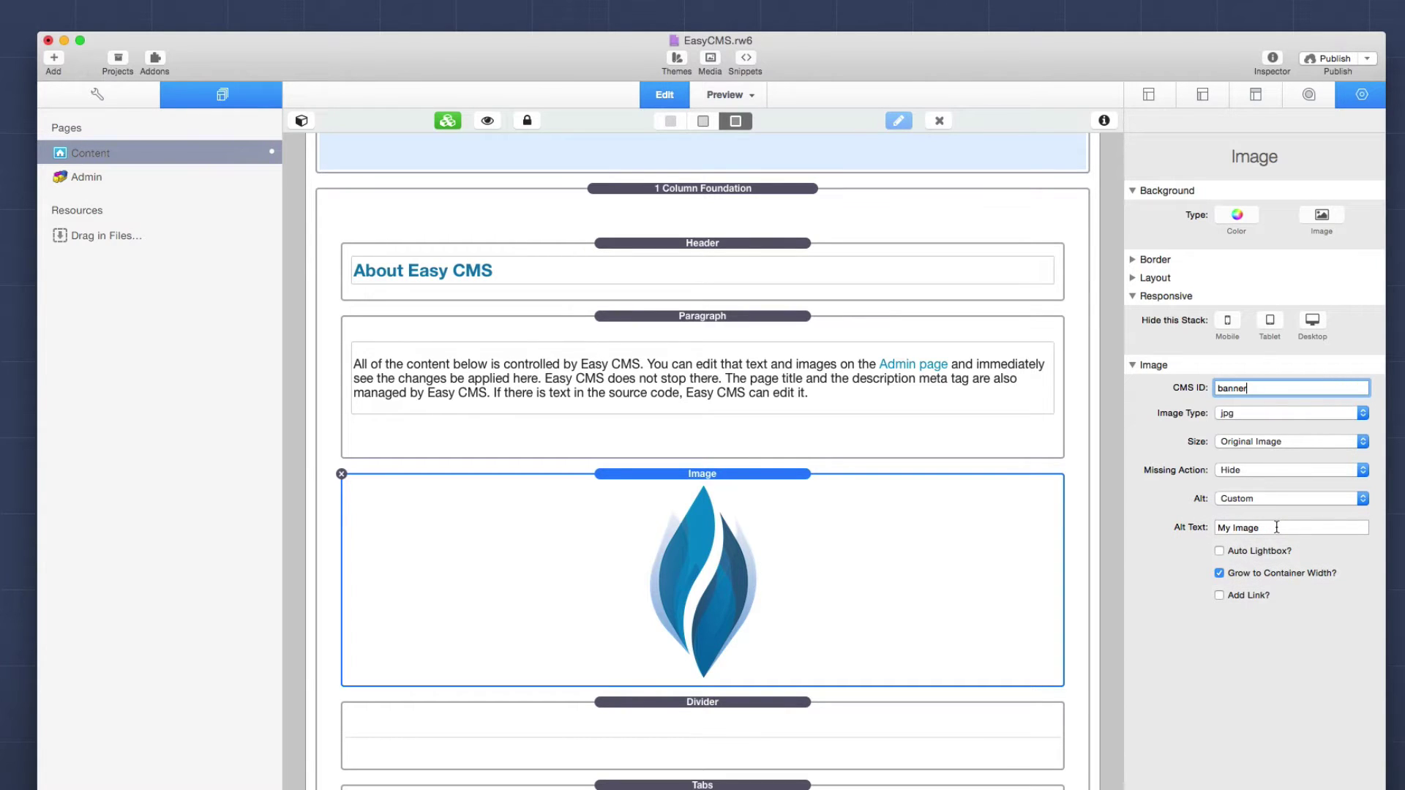
left_click(1276, 498)
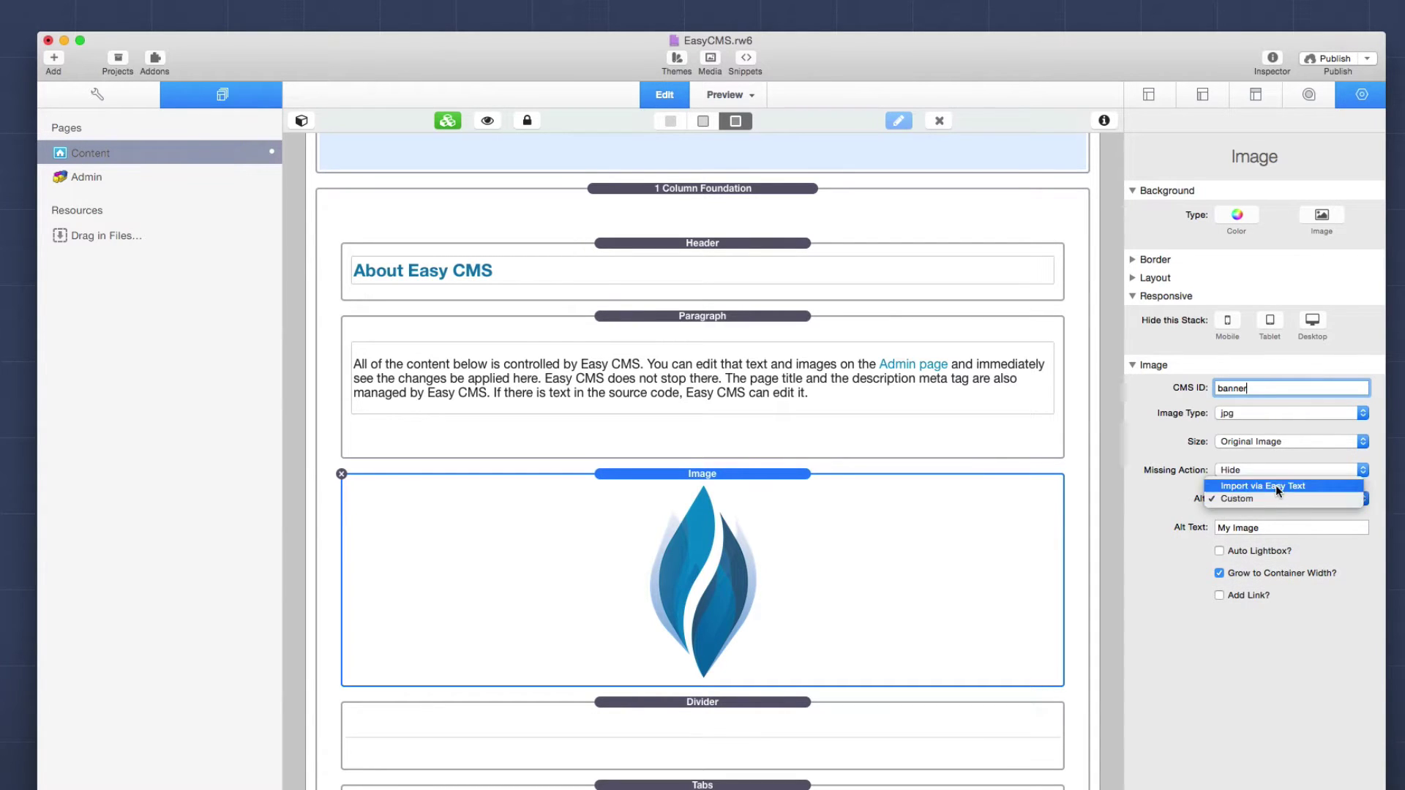
left_click(1275, 485)
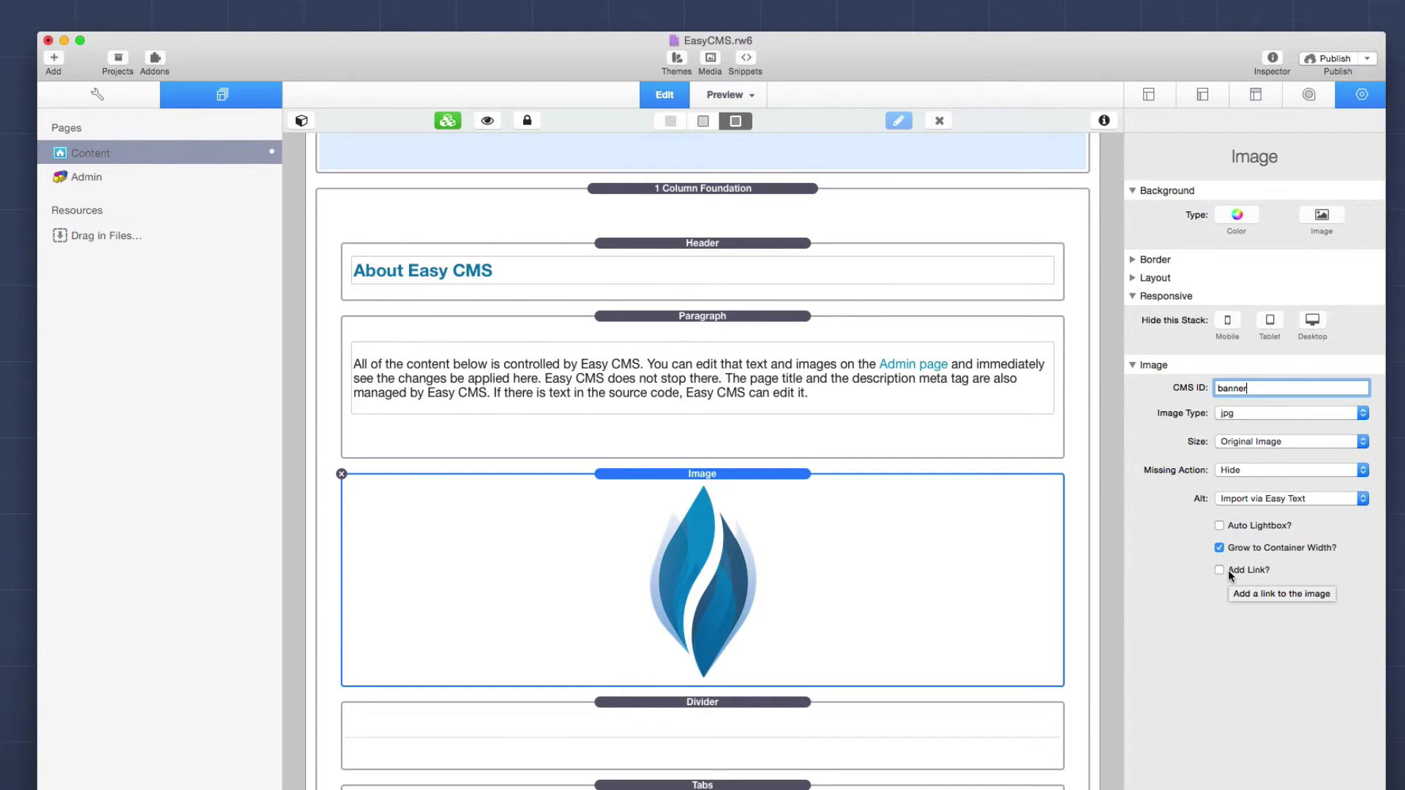
Step: Select Tab 1's left-column image and keep its size as Square Thumbnail
scroll(872, 612, "down", 10)
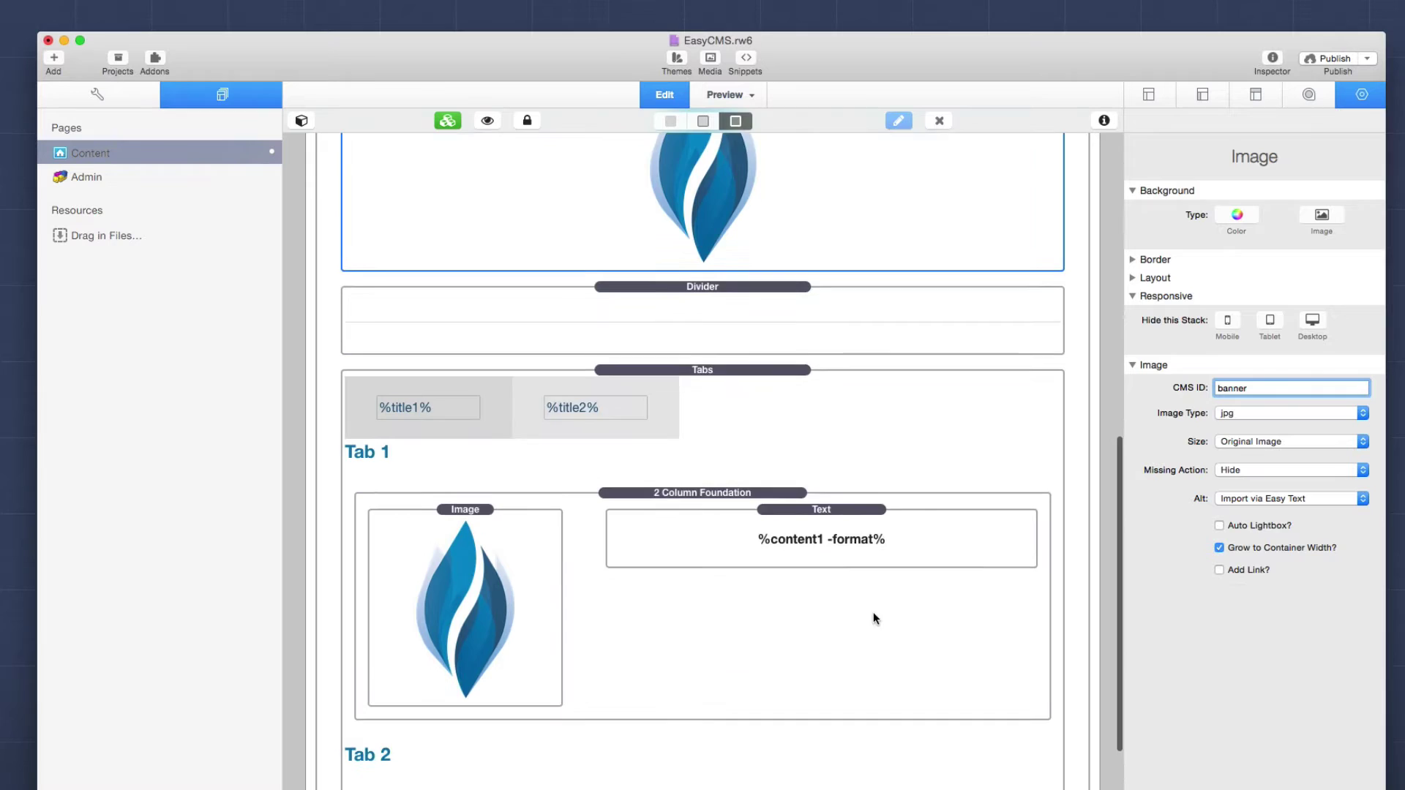
left_click(532, 516)
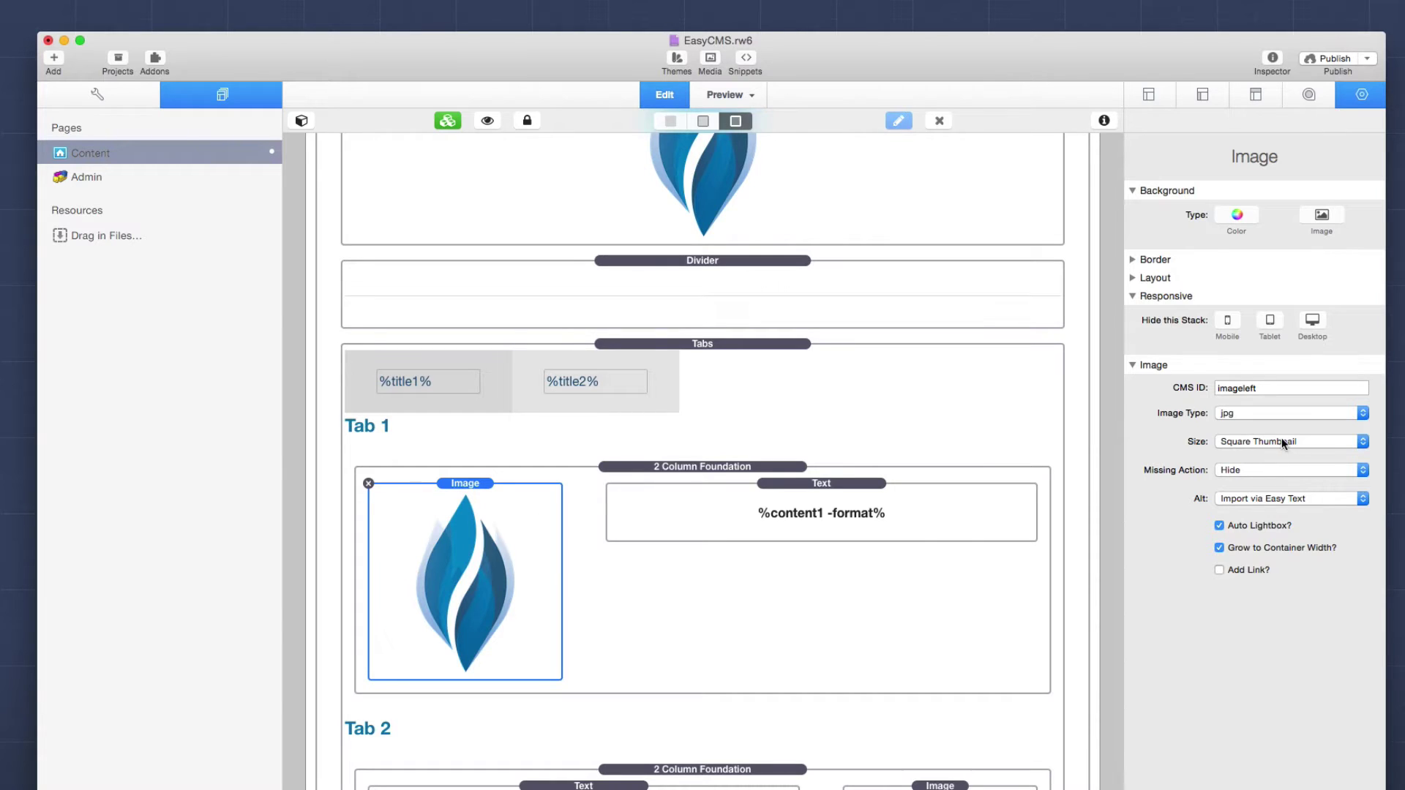
left_click(1301, 441)
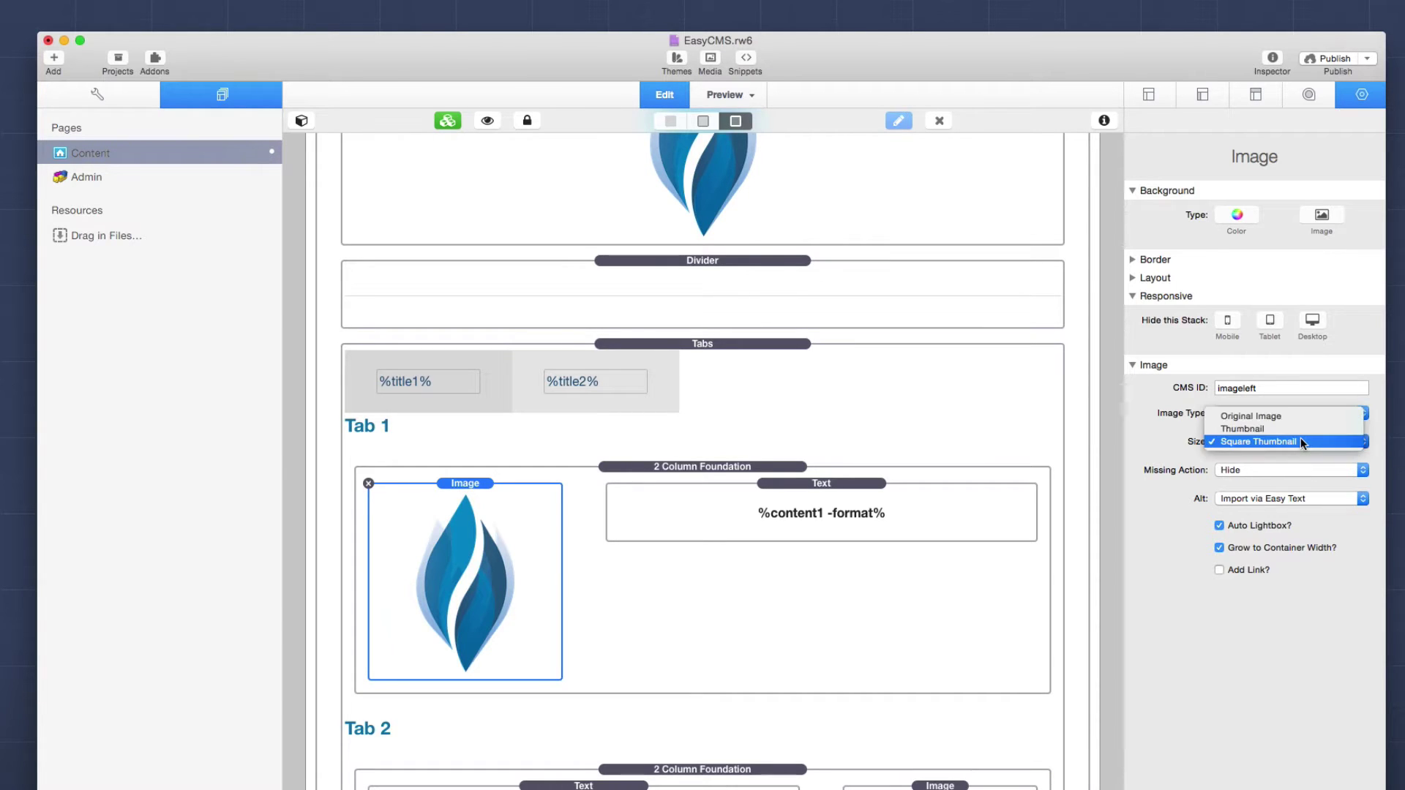
left_click(1301, 441)
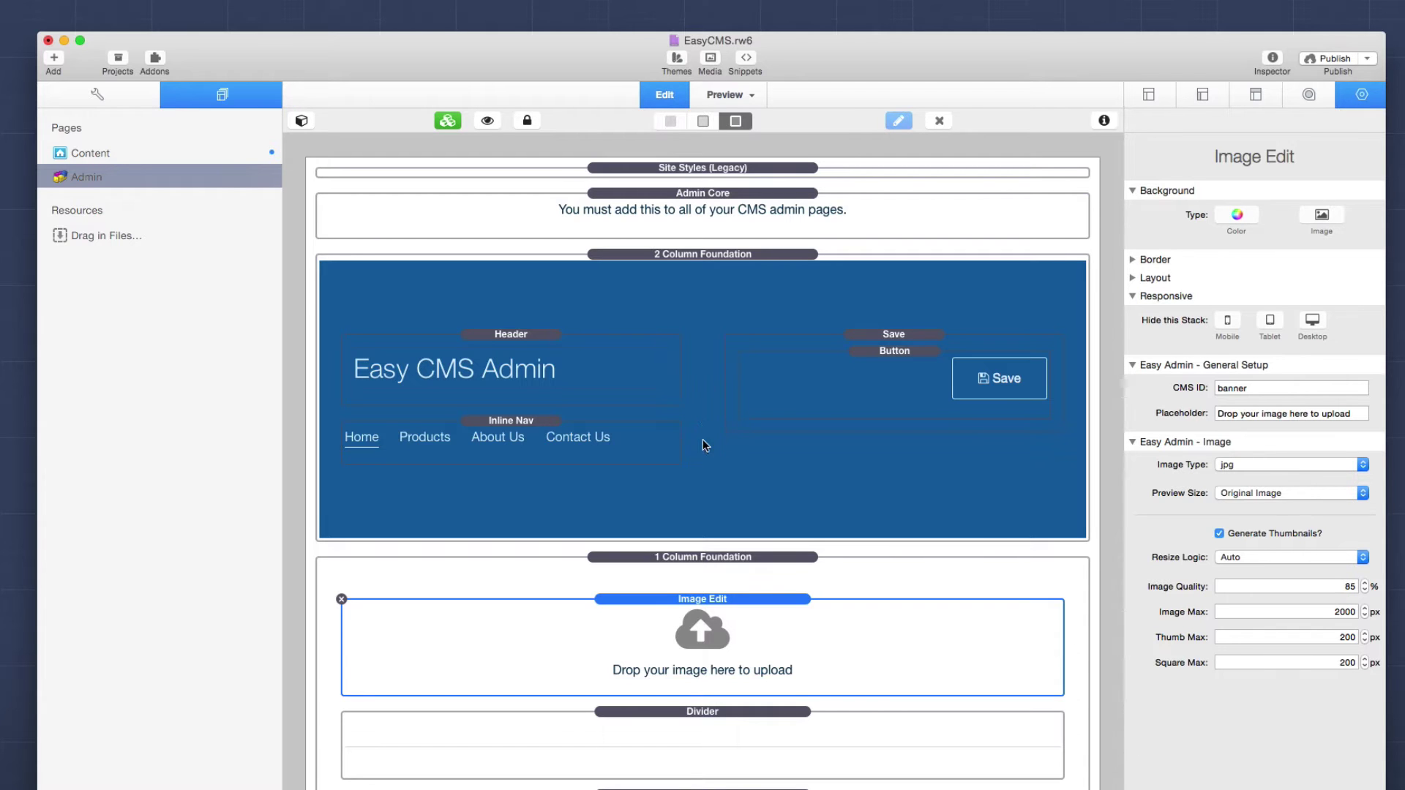
scroll(710, 536, "down", 2)
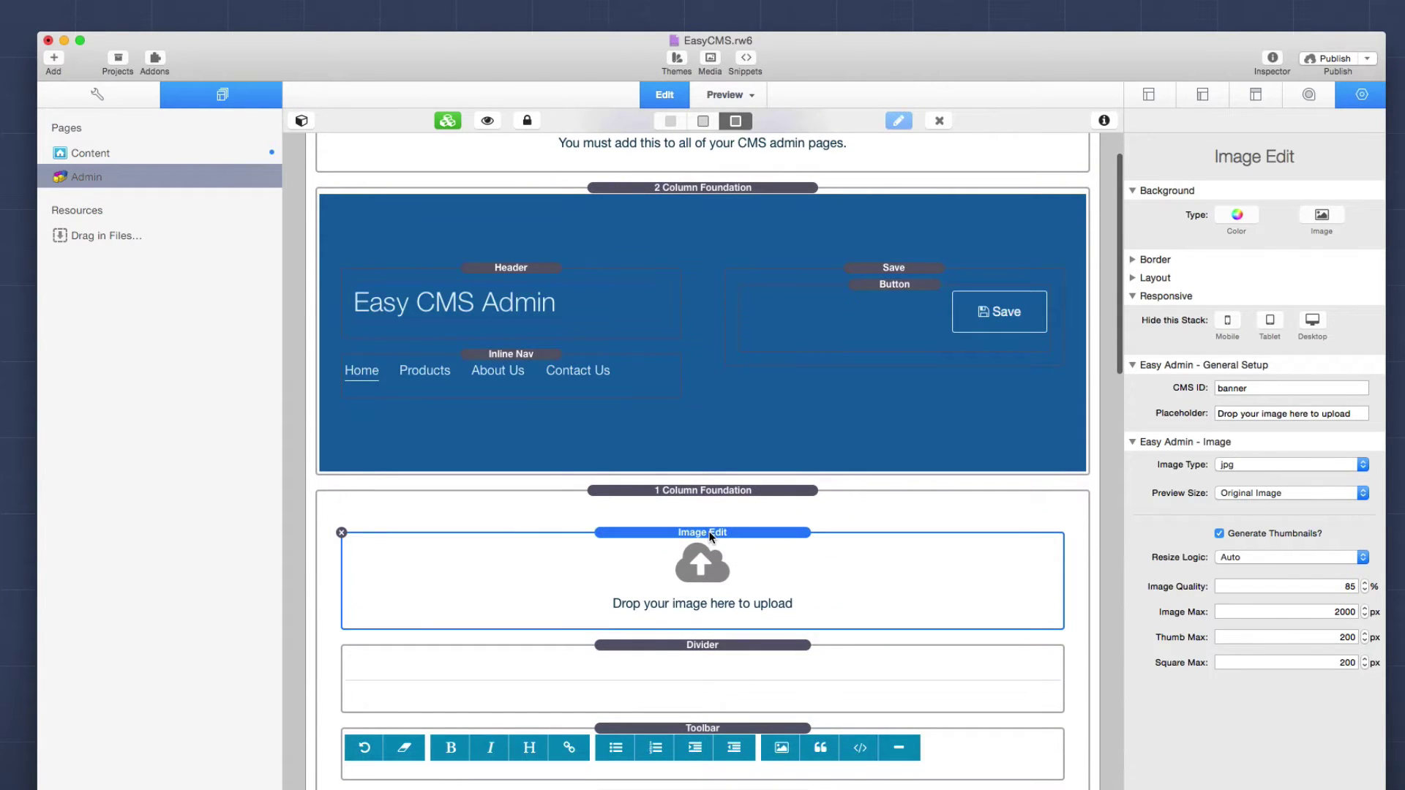
scroll(740, 535, "down", 2)
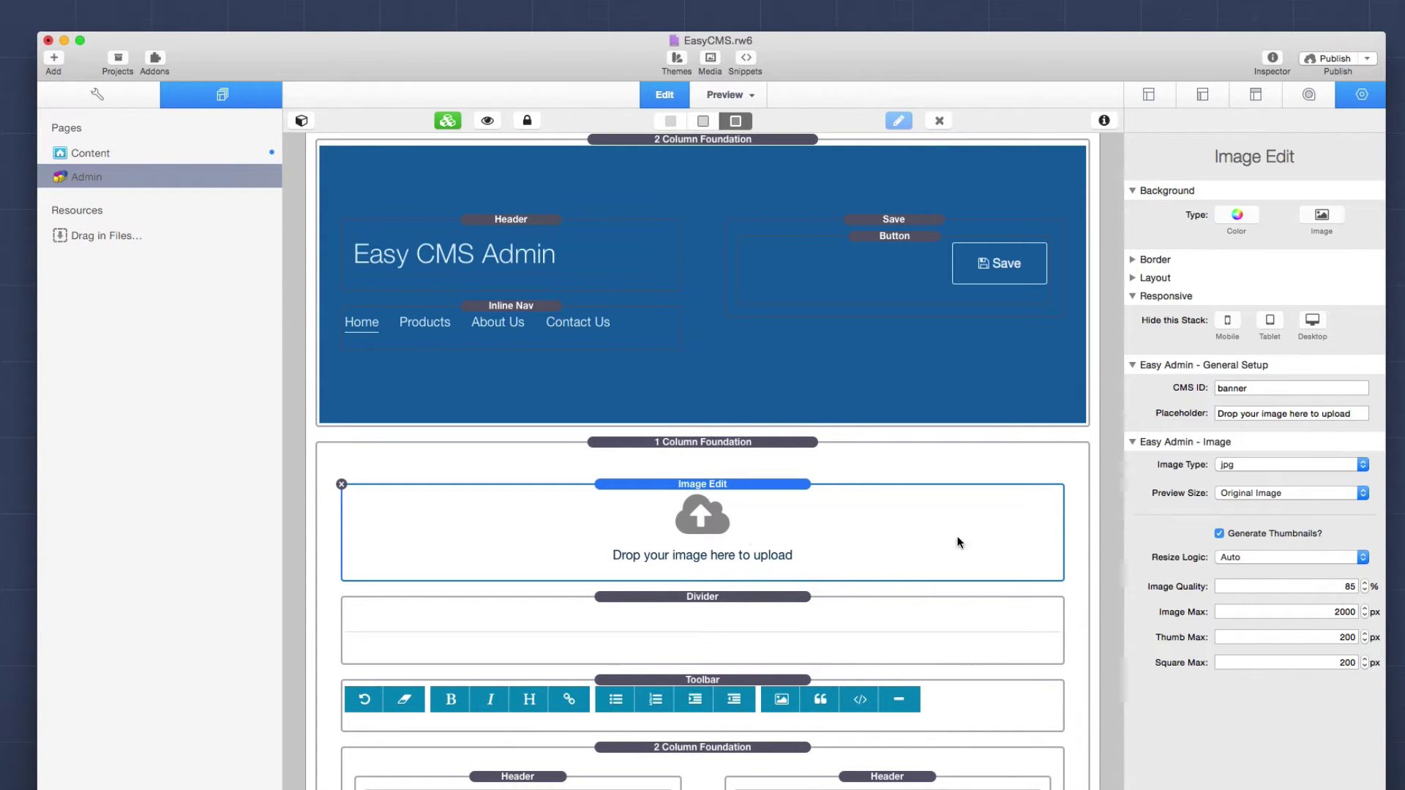
left_click(1272, 389)
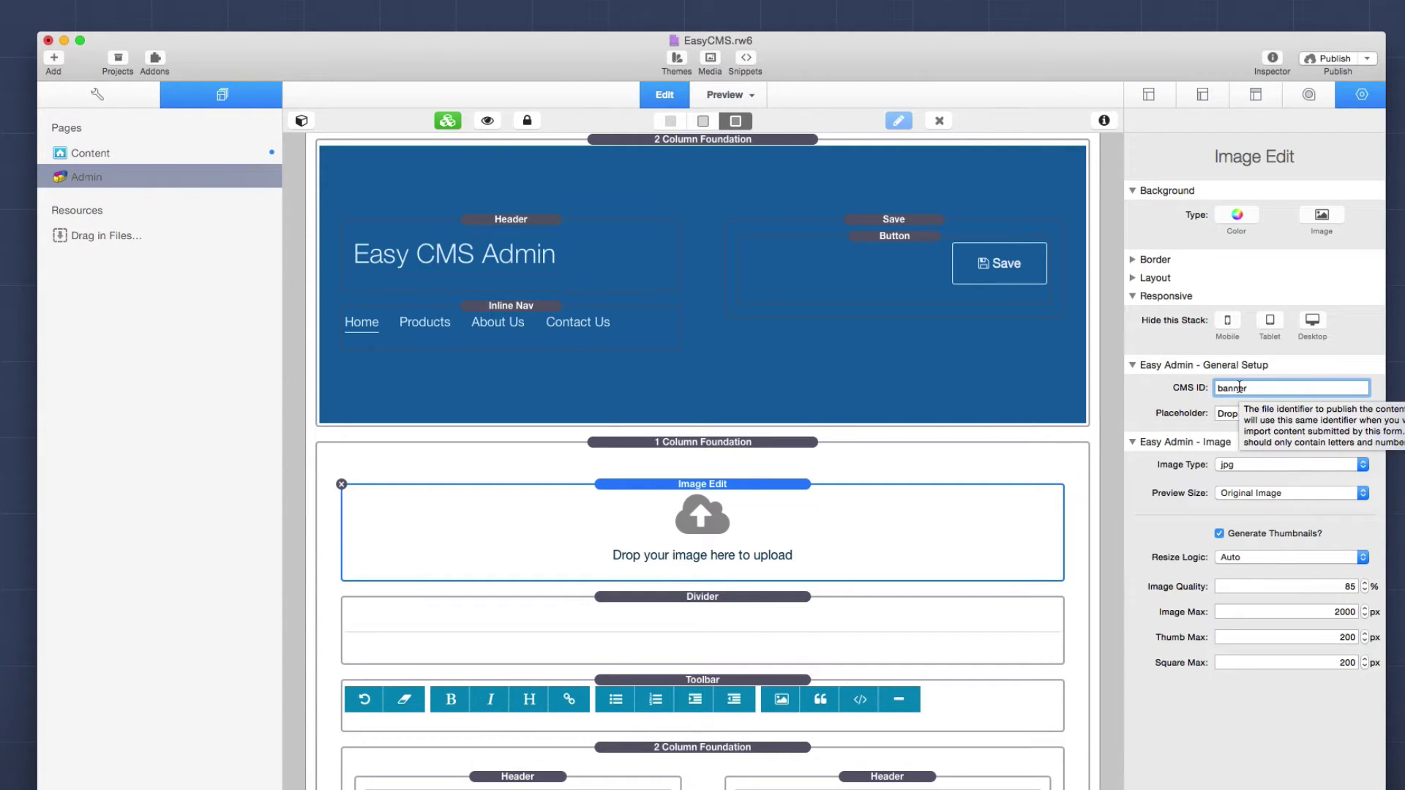
Step: Keep uploads as jpg with Original Image preview size, leaving Generate Thumbnails on
left_click(1363, 463)
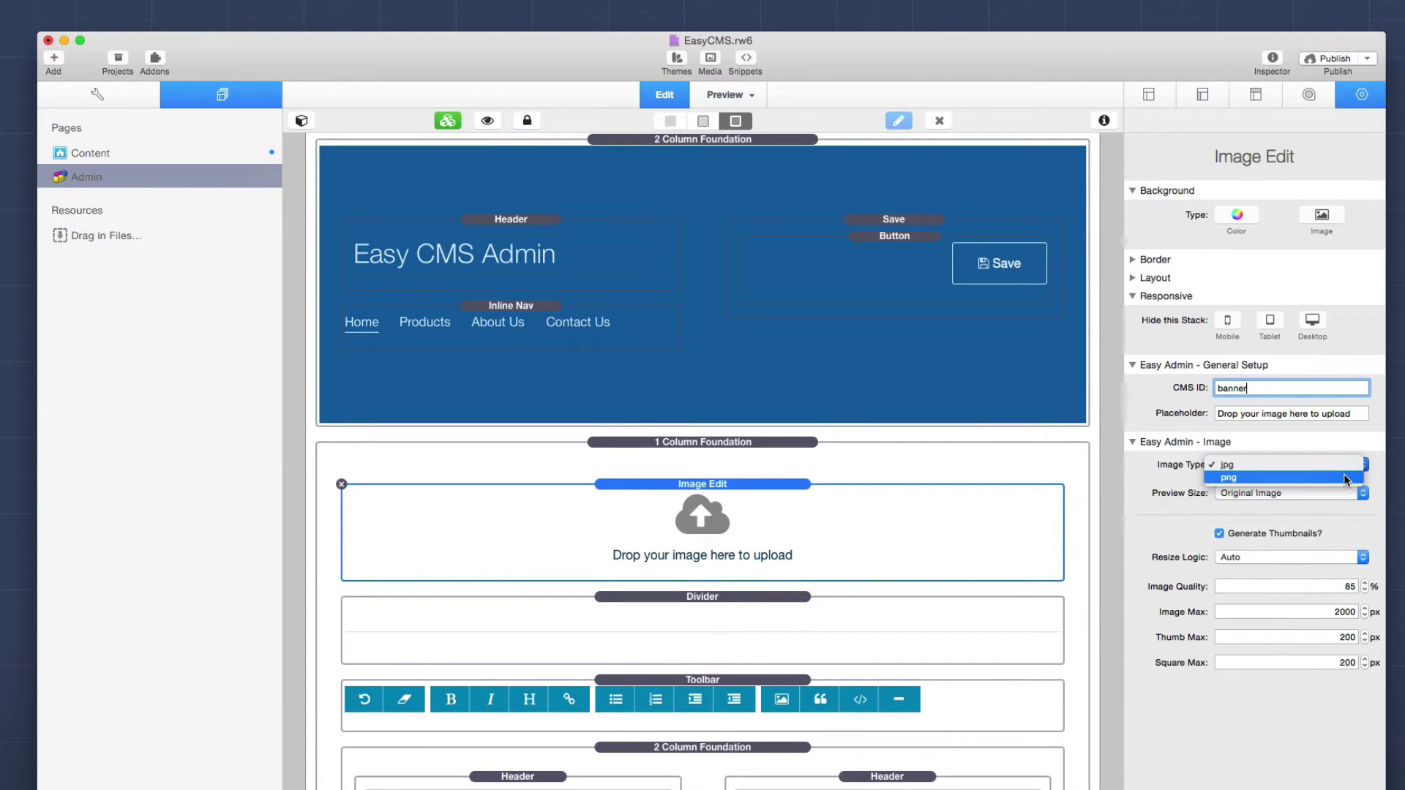
left_click(1343, 464)
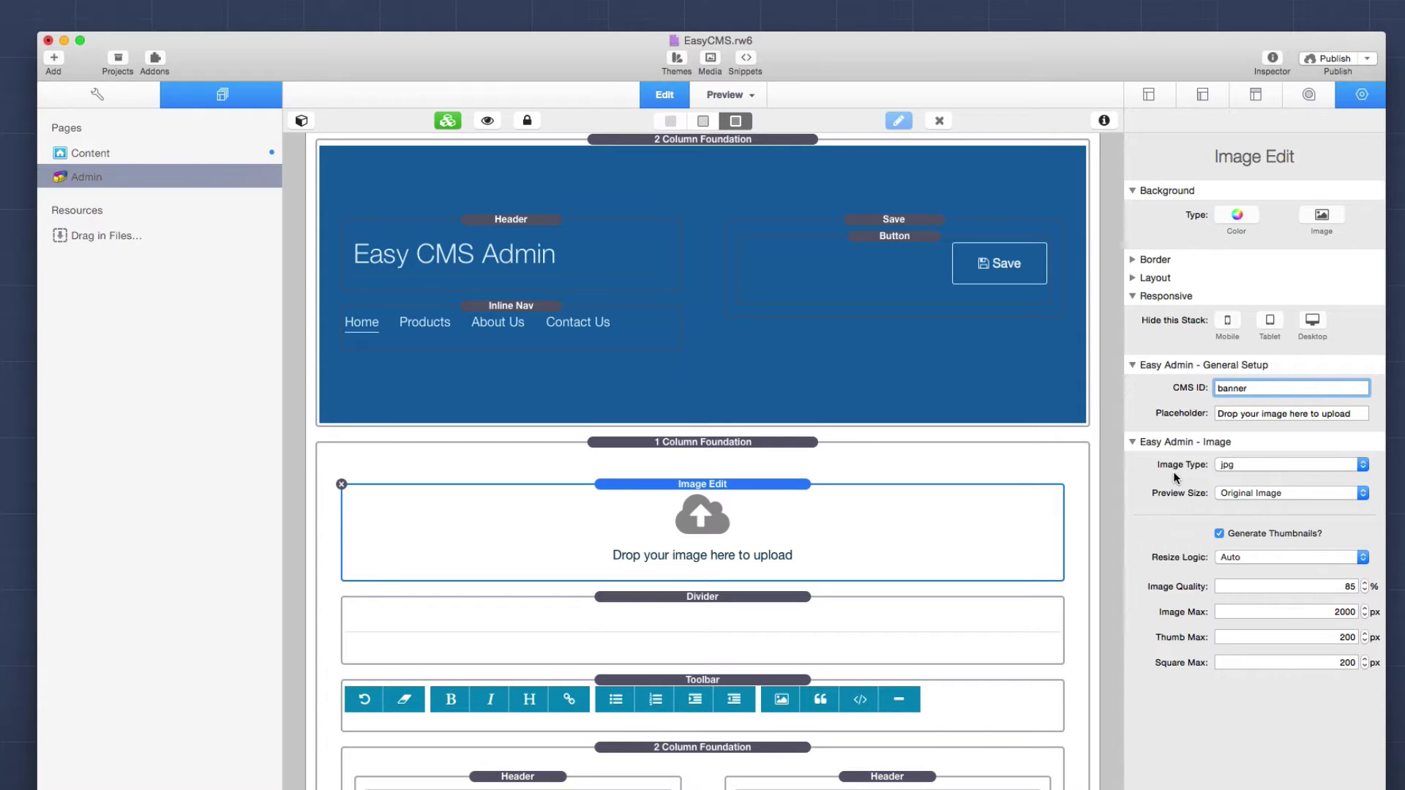
left_click(1261, 493)
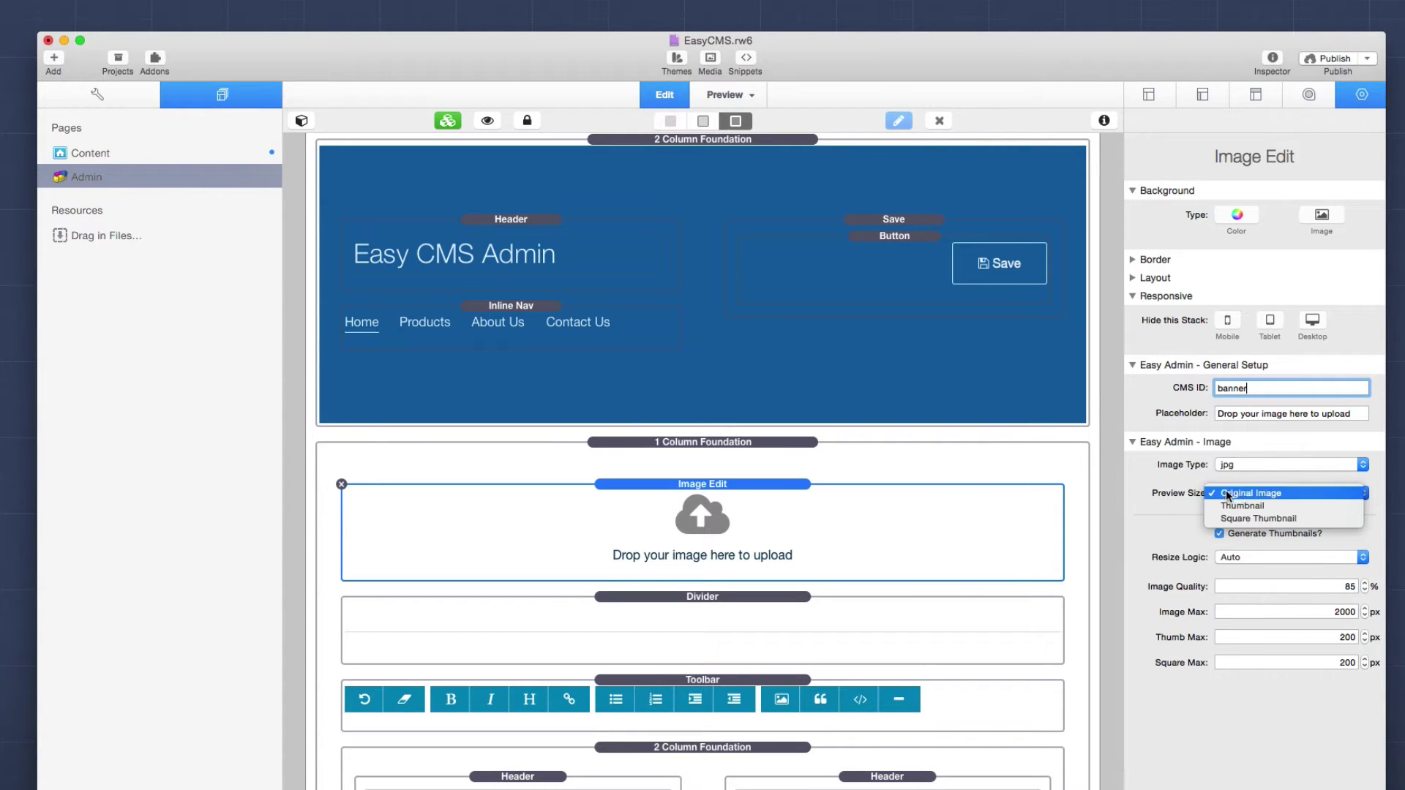
left_click(1252, 494)
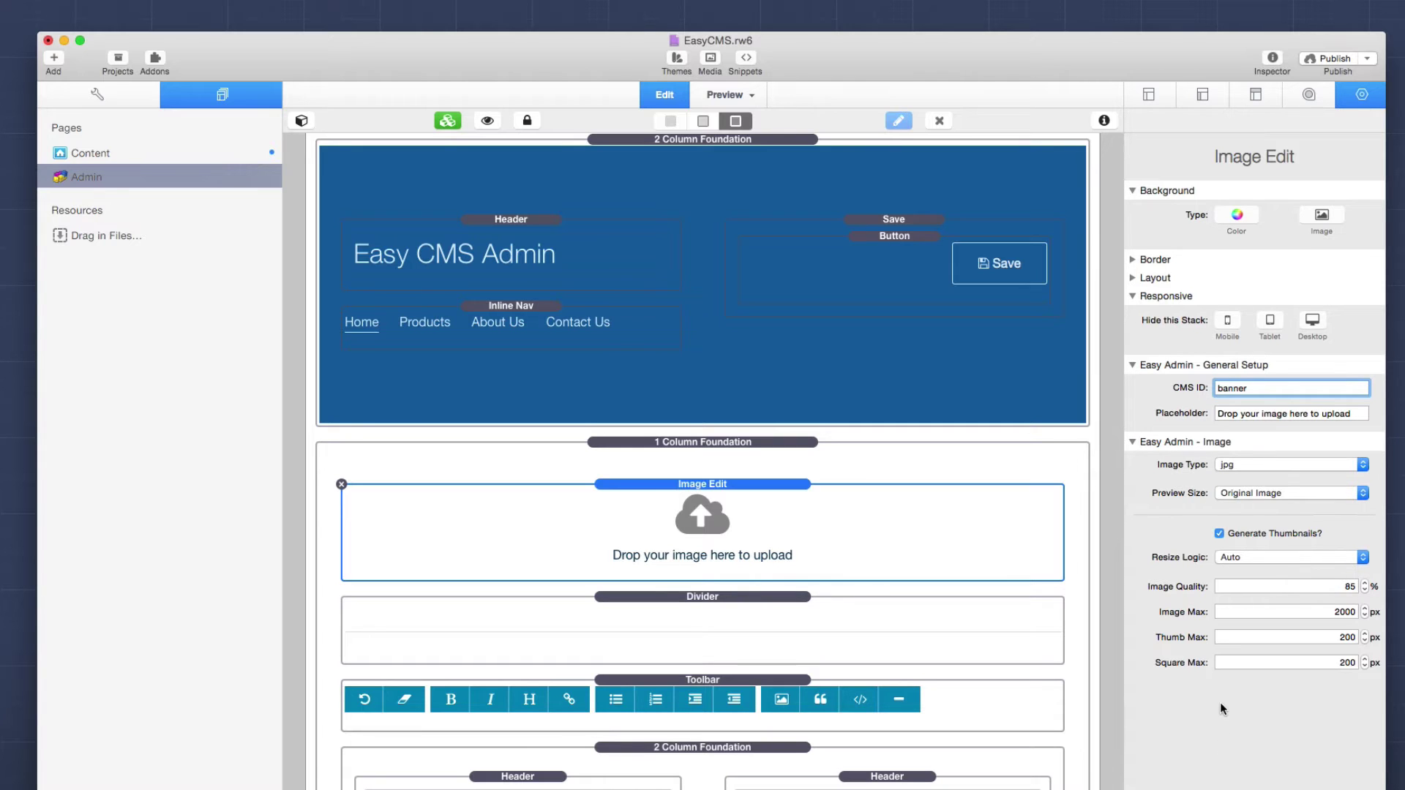
left_click(1219, 535)
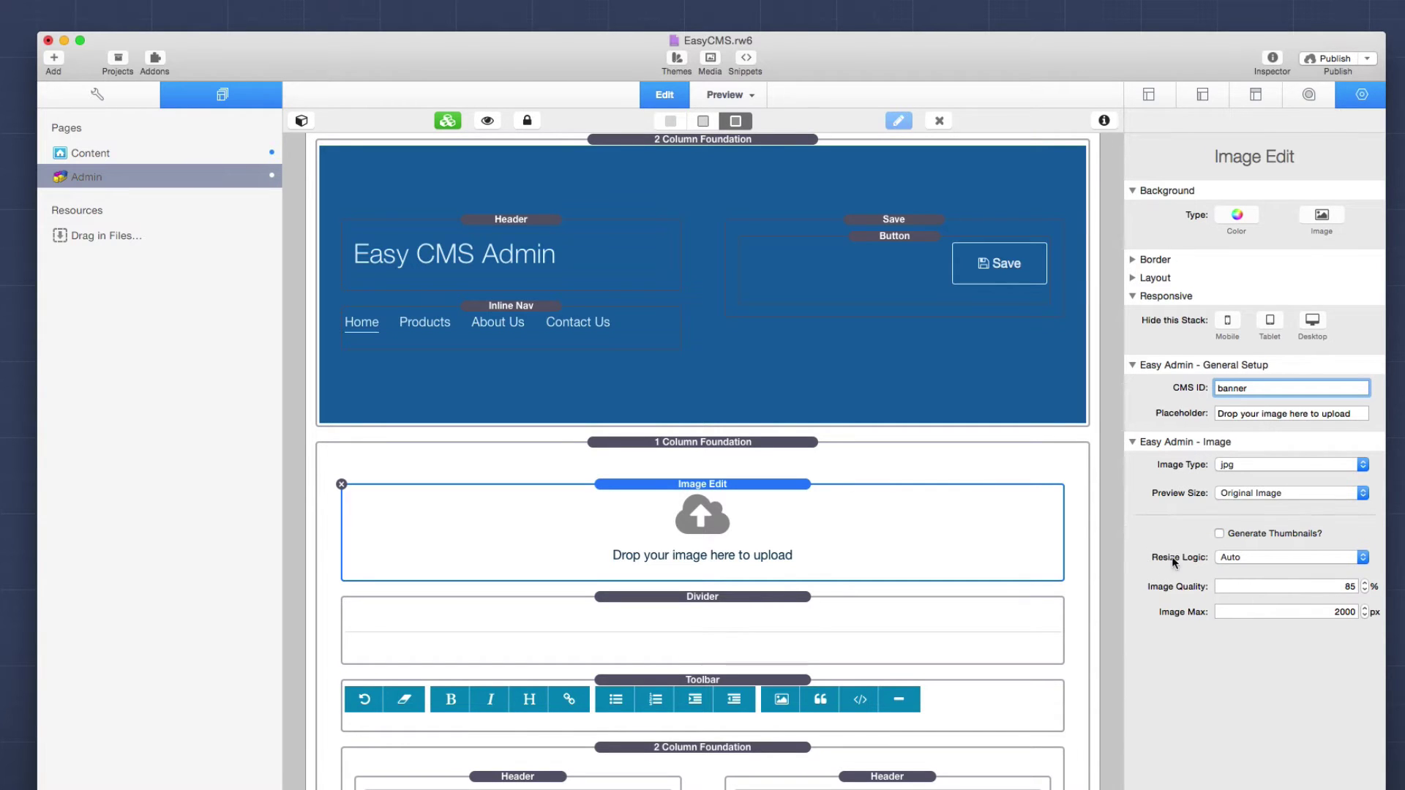
left_click(1219, 534)
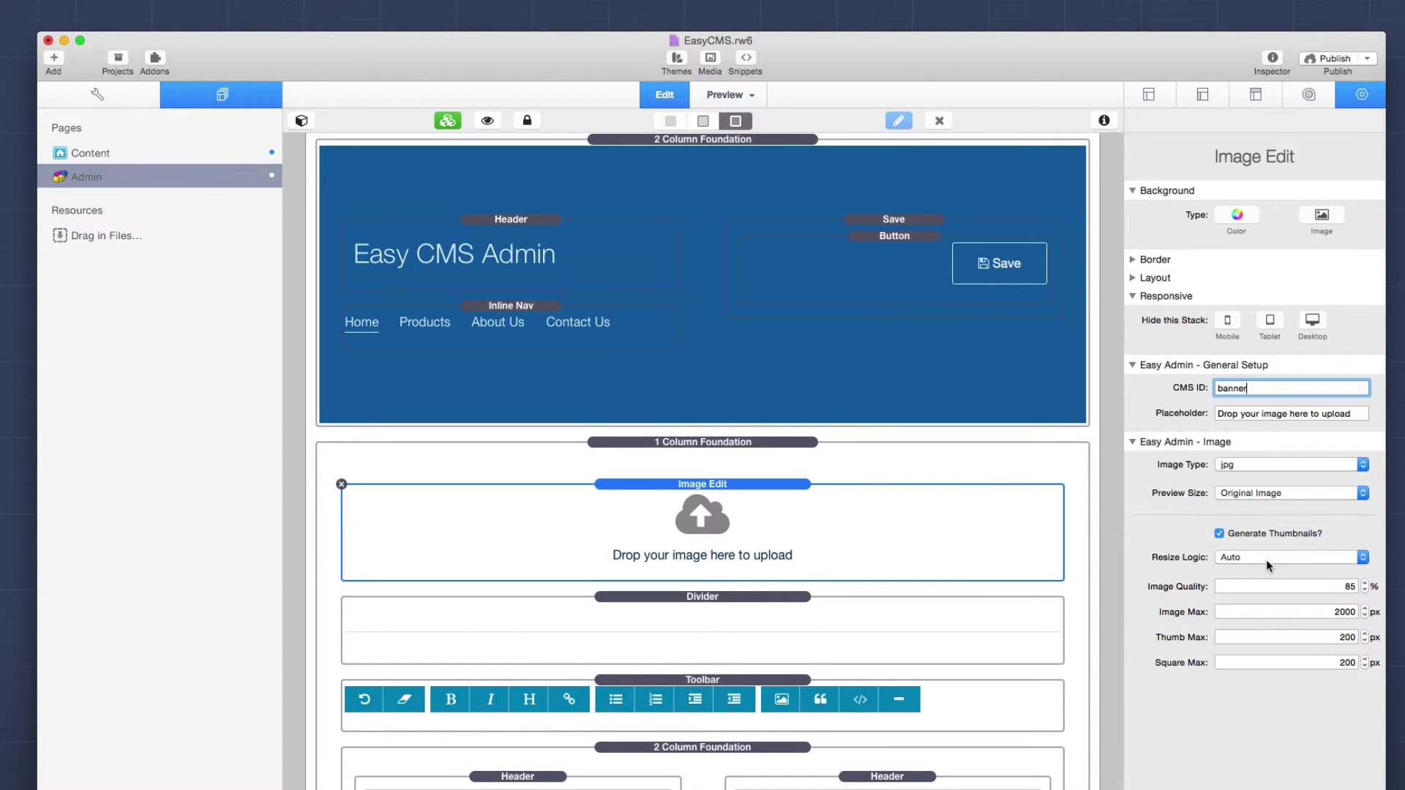
left_click(1267, 556)
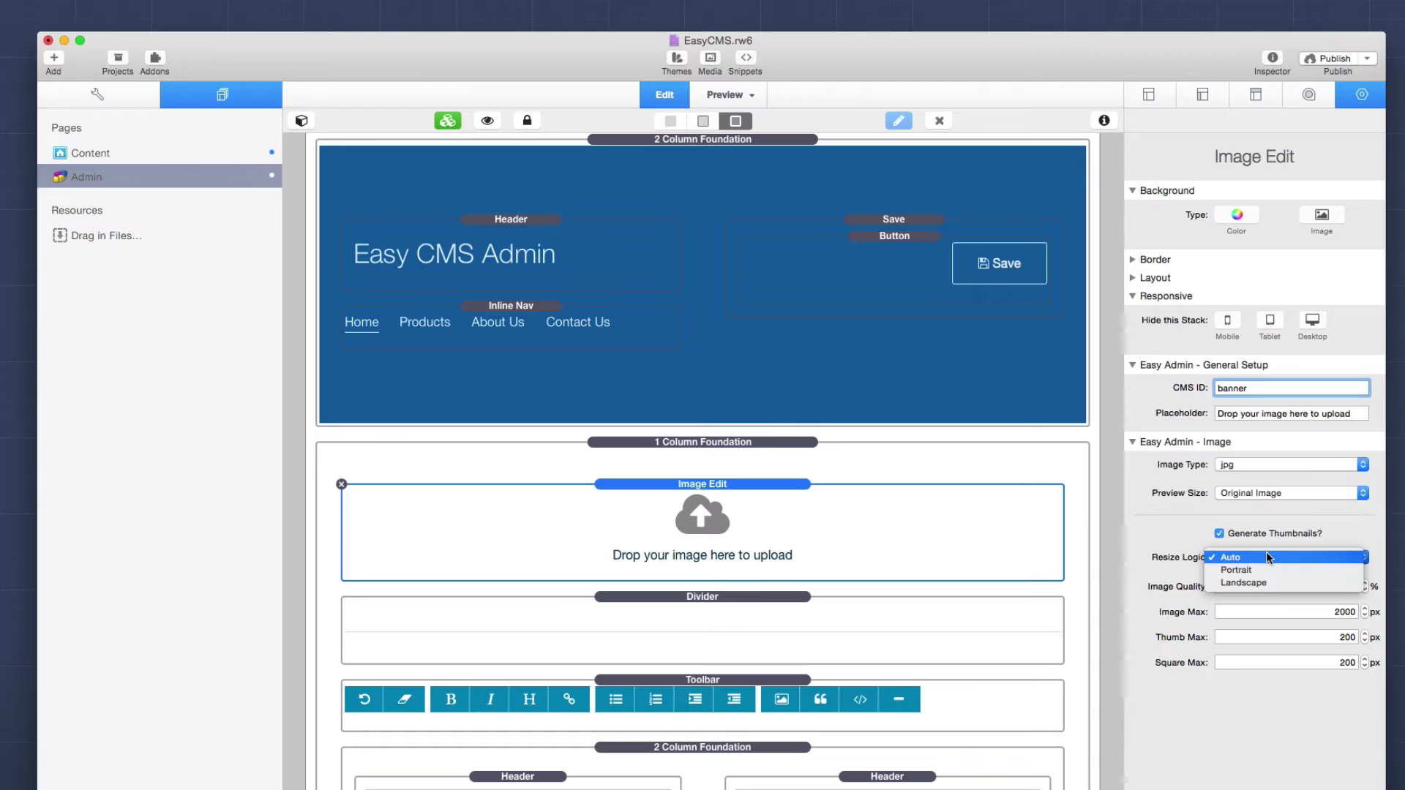
left_click(1173, 558)
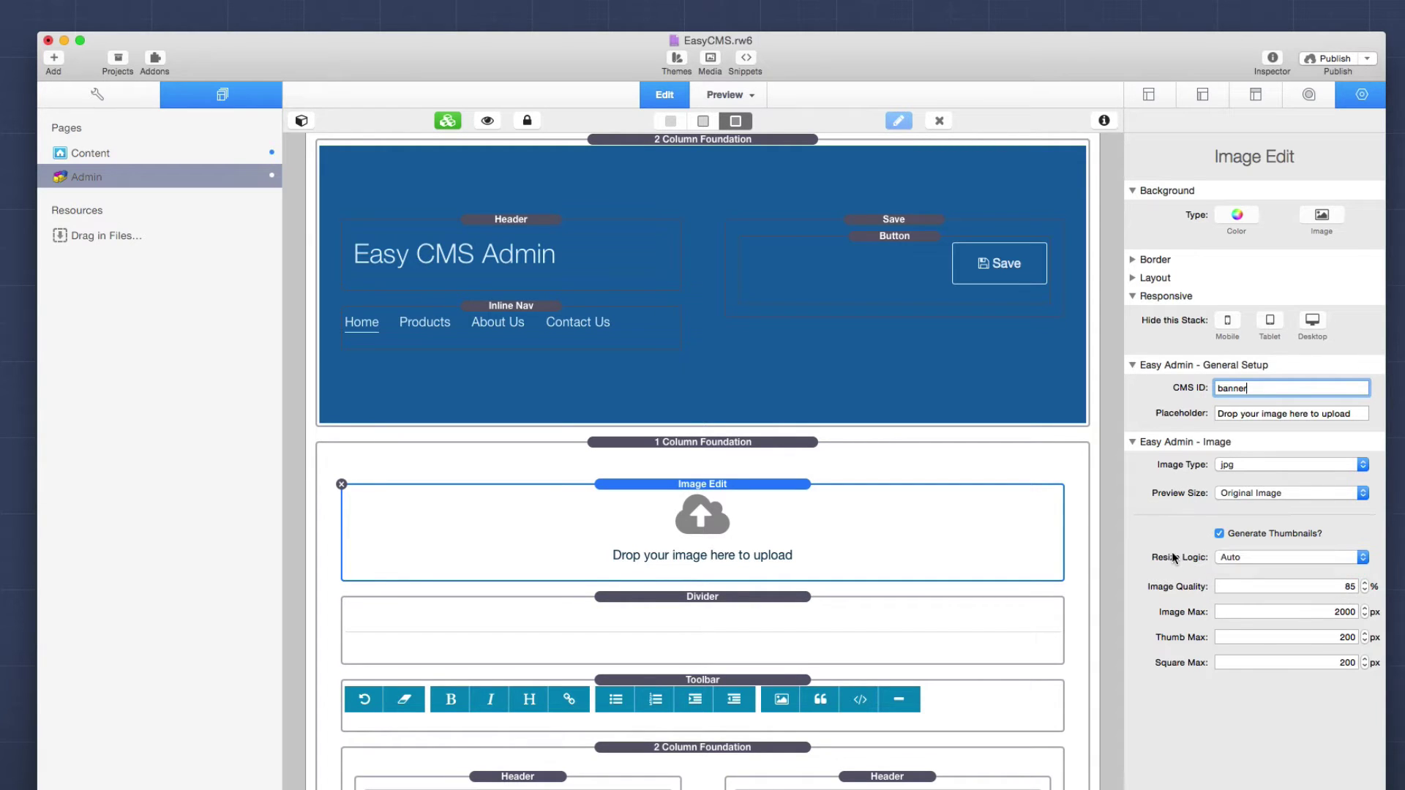
mouse_move(1173, 558)
left_click(1237, 556)
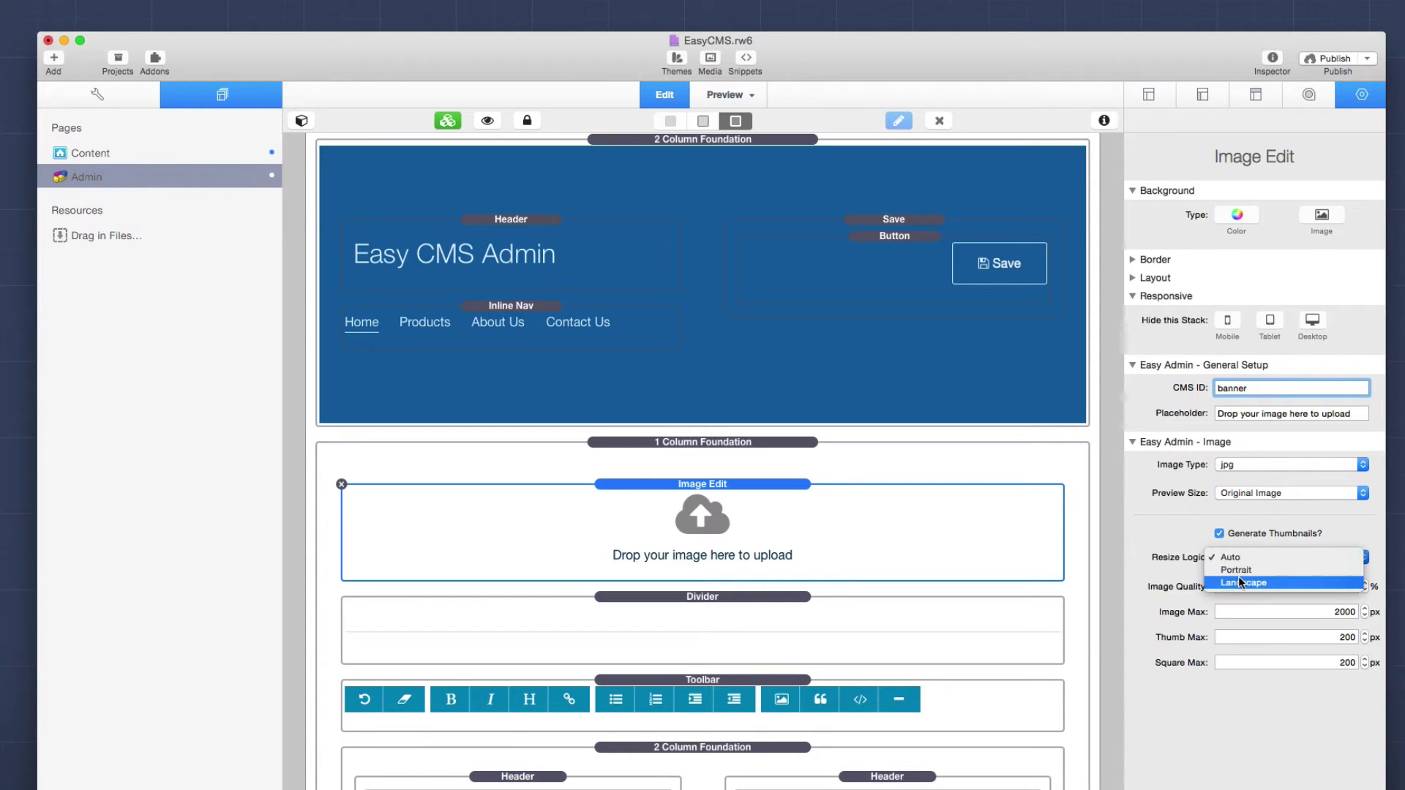
left_click(1238, 576)
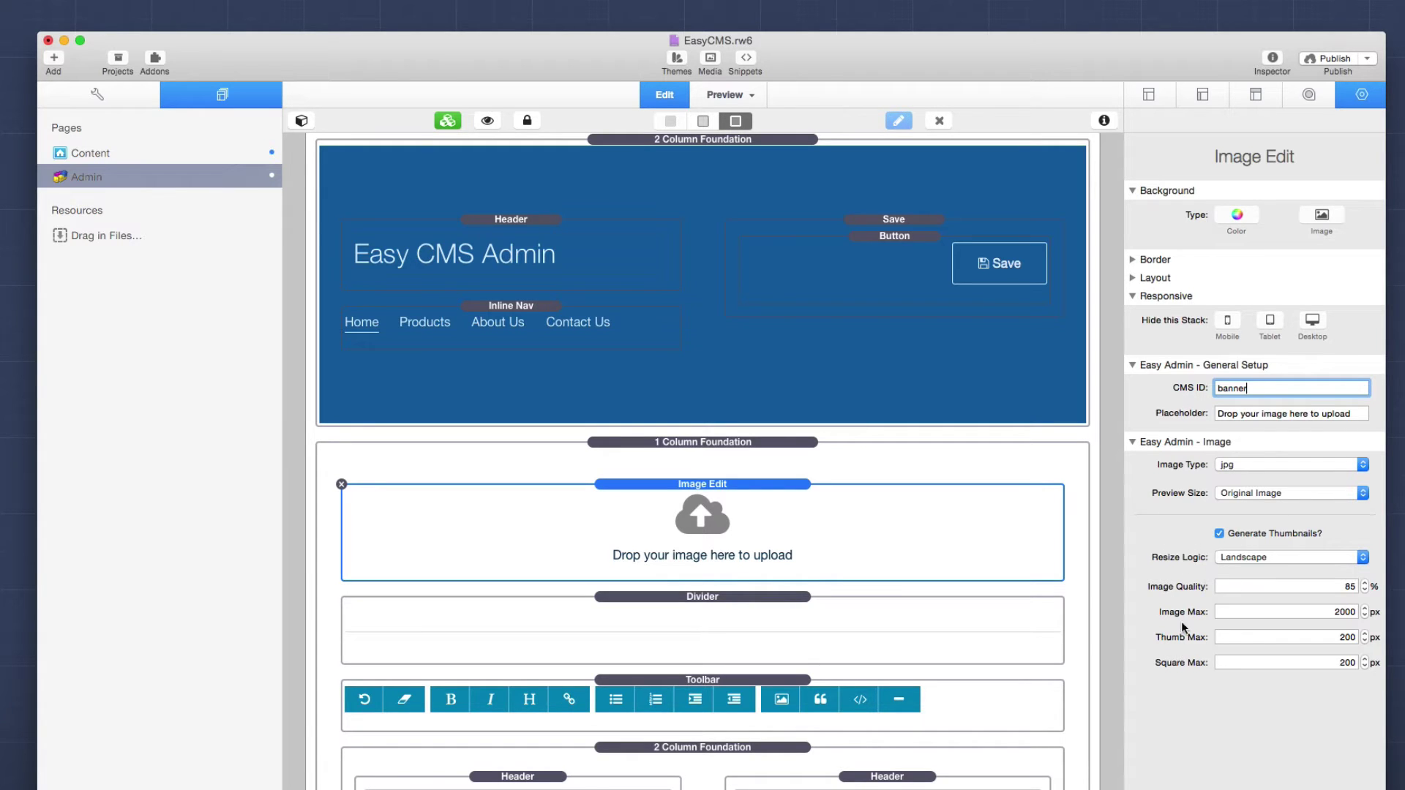
left_click(1262, 557)
left_click(1261, 543)
left_click(1242, 557)
left_click(1240, 546)
left_click(1298, 588)
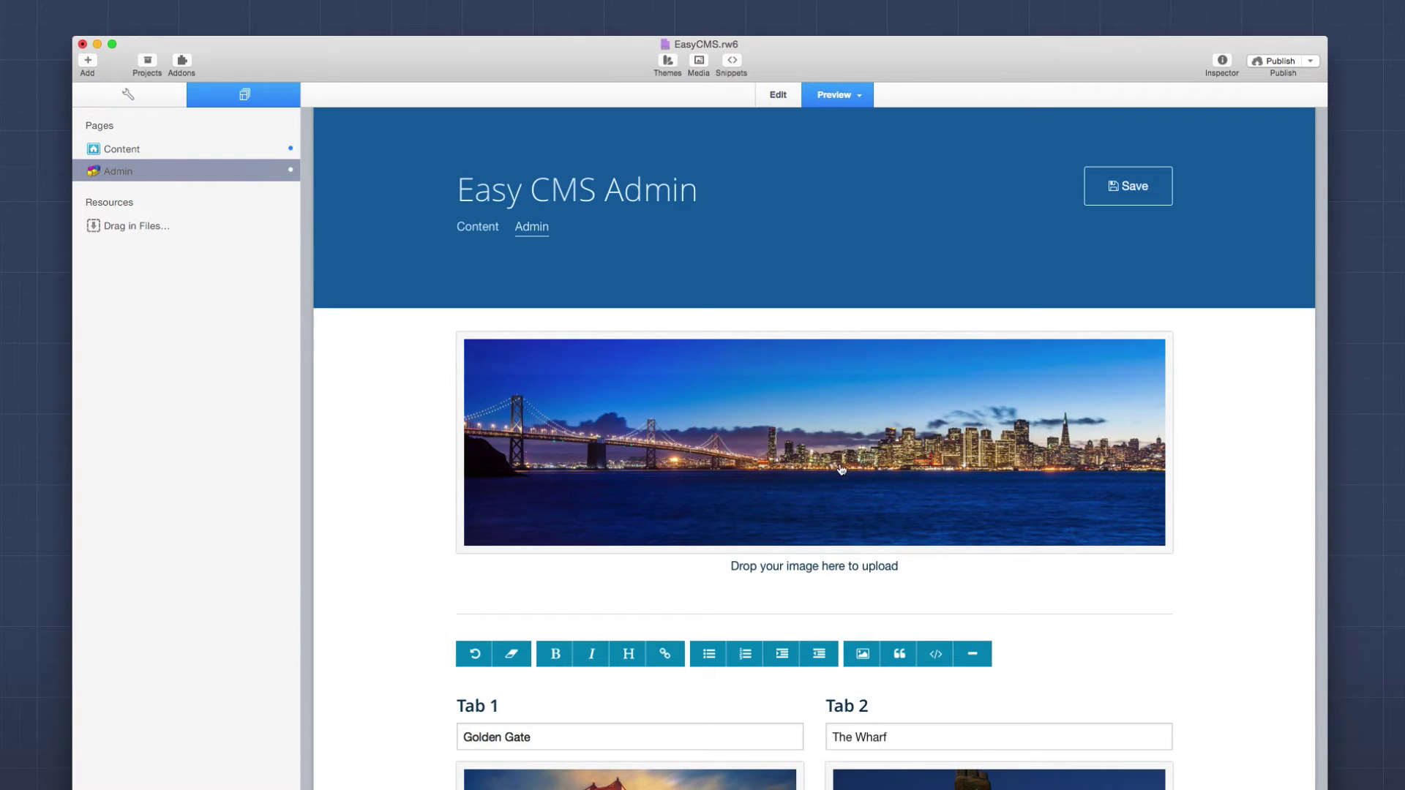
mouse_move(763, 442)
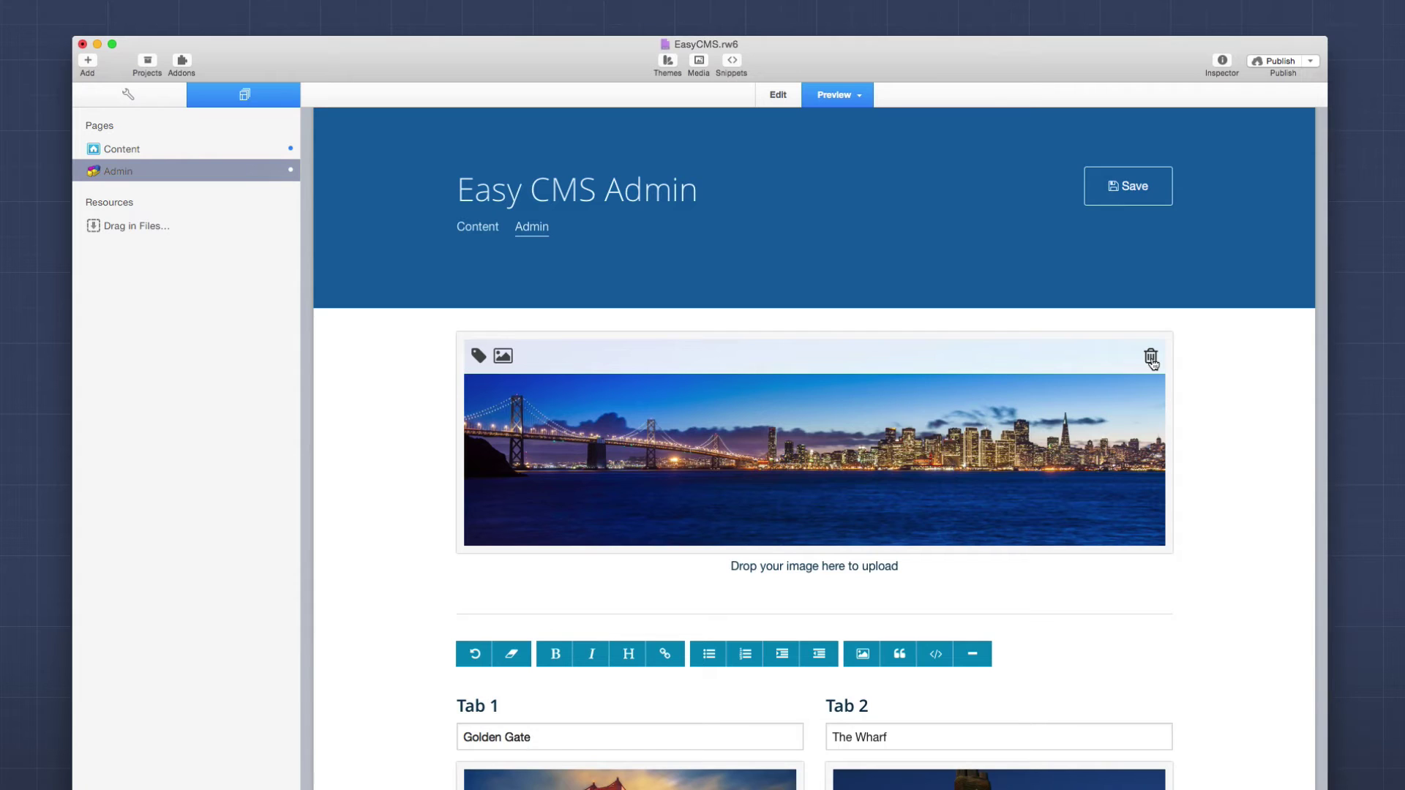
Step: Replace 'Golden Gate Bridge' with 'downtown SF' in the banner description and save it
left_click(478, 356)
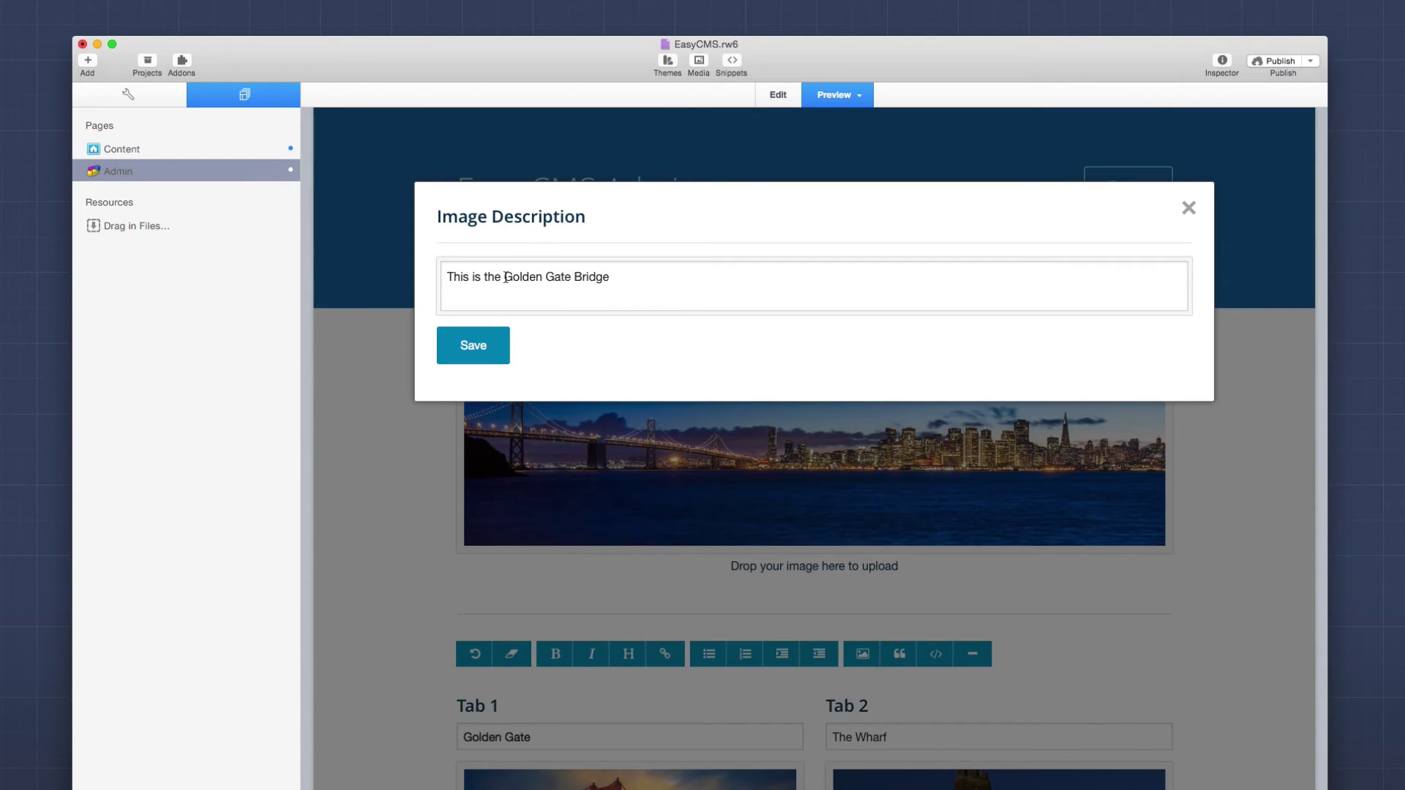
left_click_drag(505, 278, 720, 295)
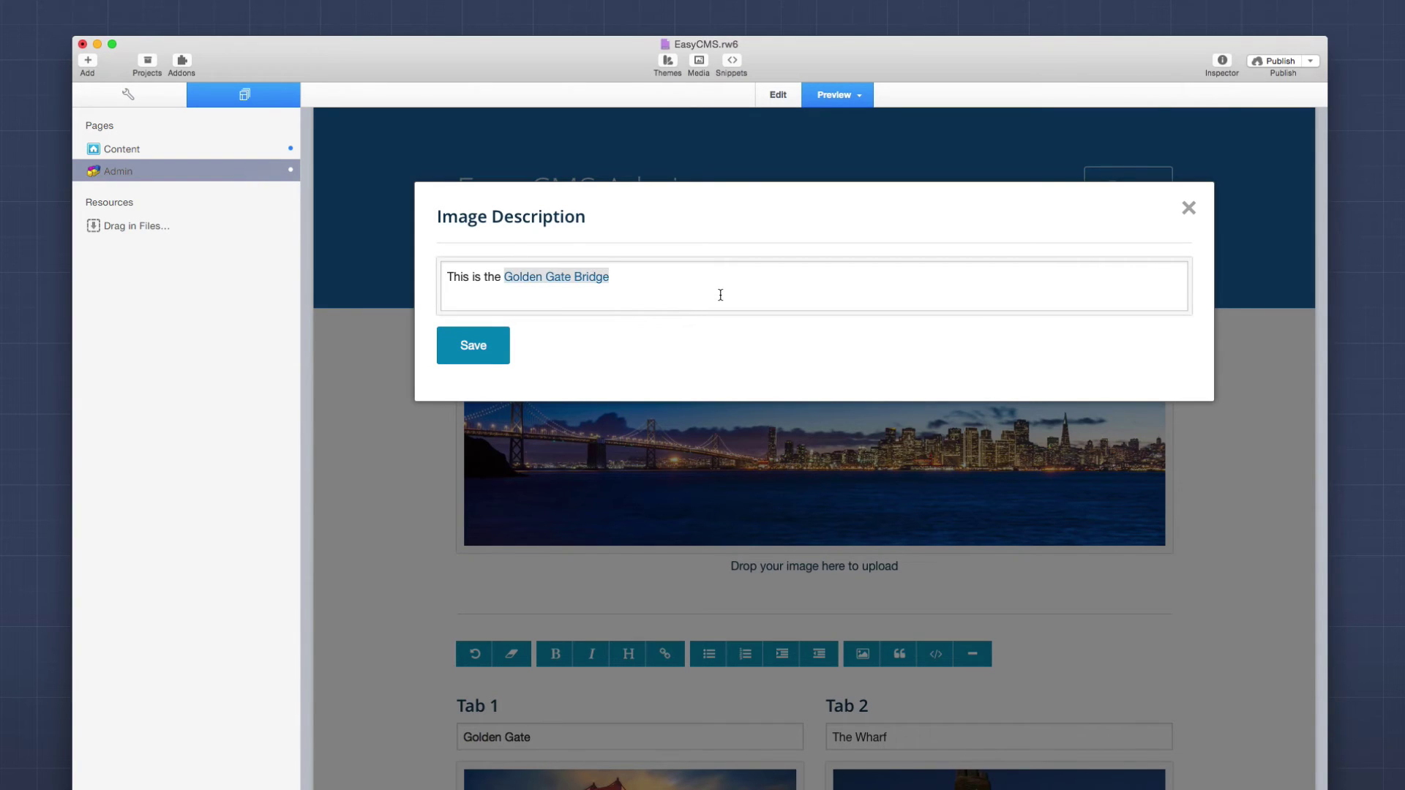
key("BackSpace")
key("BackSpace")
key("BackSpace")
key("BackSpace")
key("BackSpace")
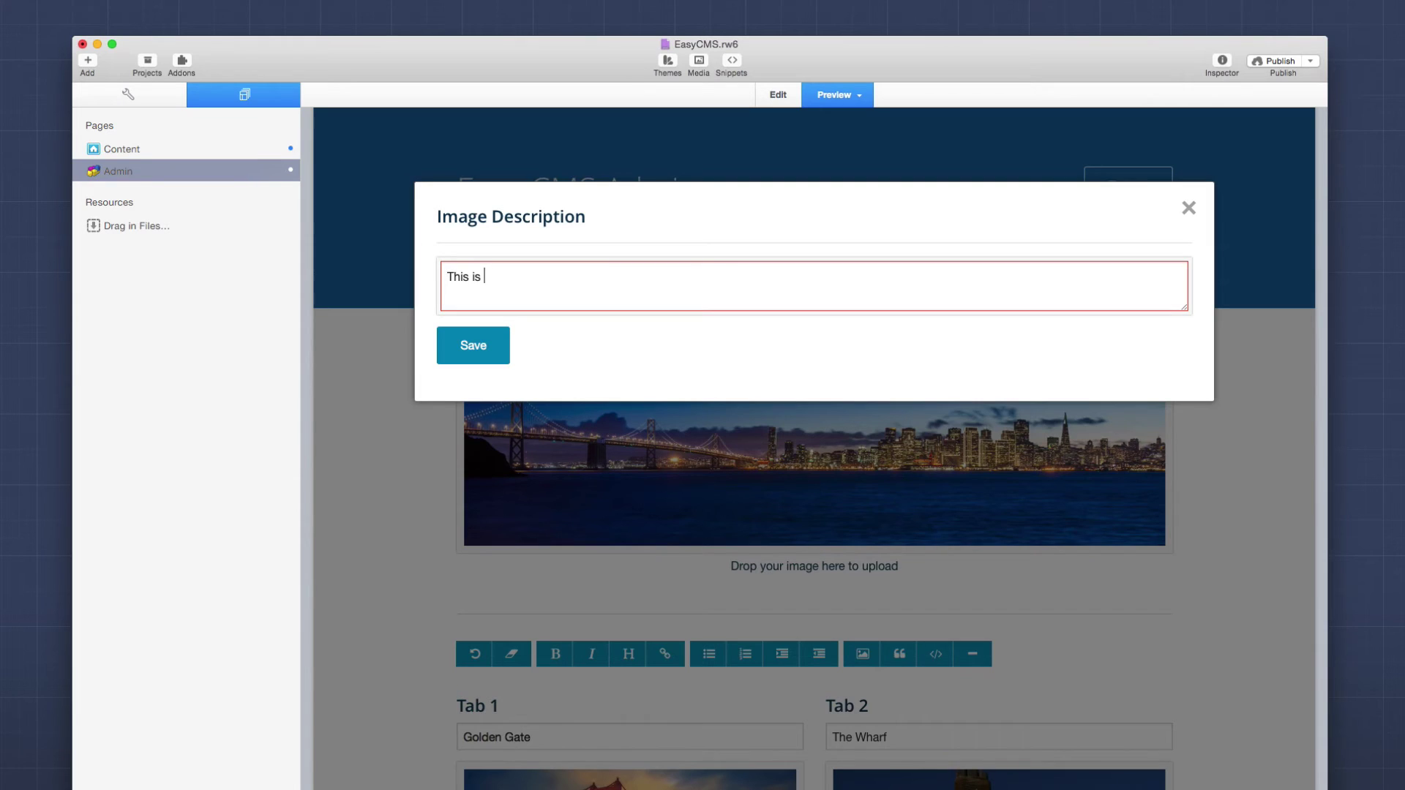
type("downtown SF")
left_click(474, 352)
mouse_move(475, 355)
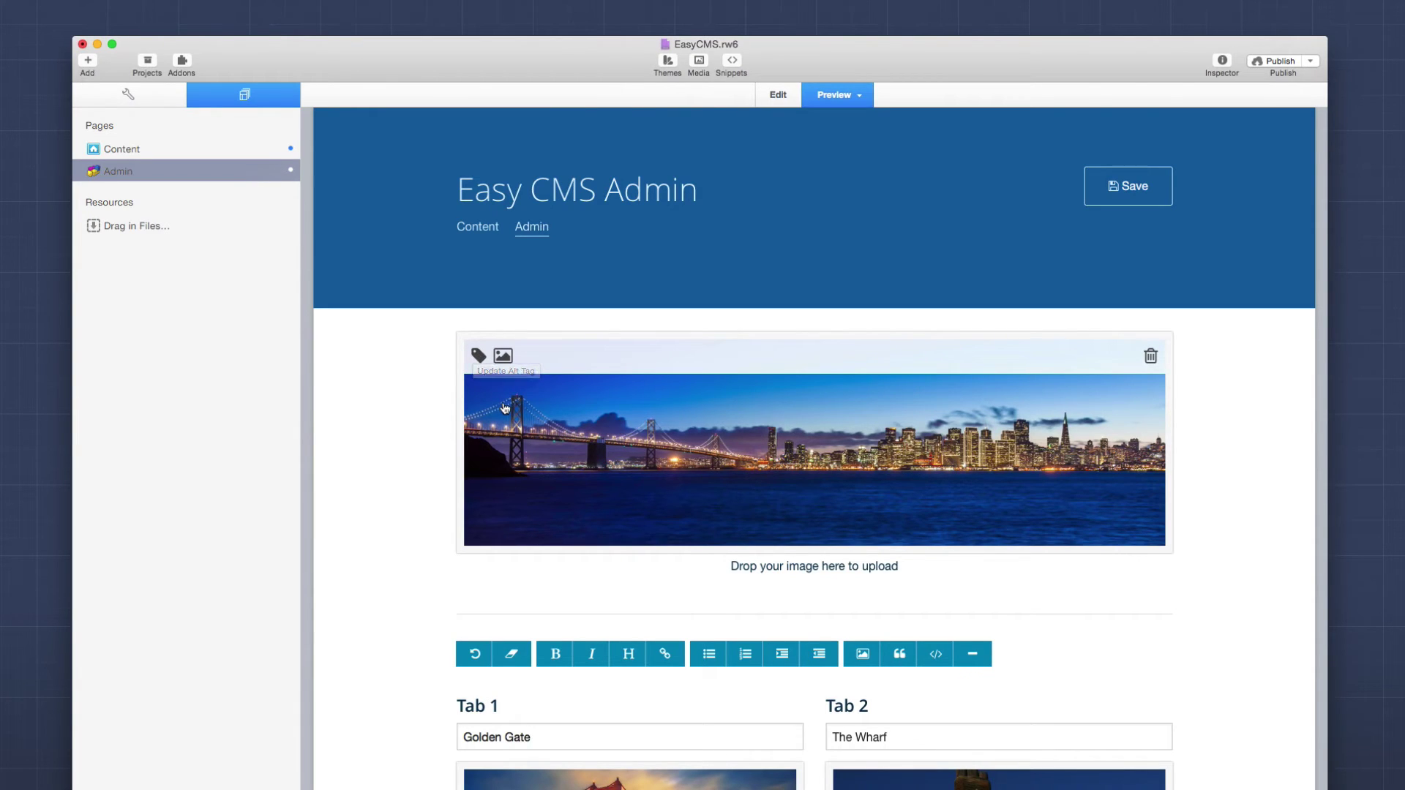
Step: Open the Copy Image Path dialog listing the banner's full, thumbnail and square image URLs
left_click(504, 357)
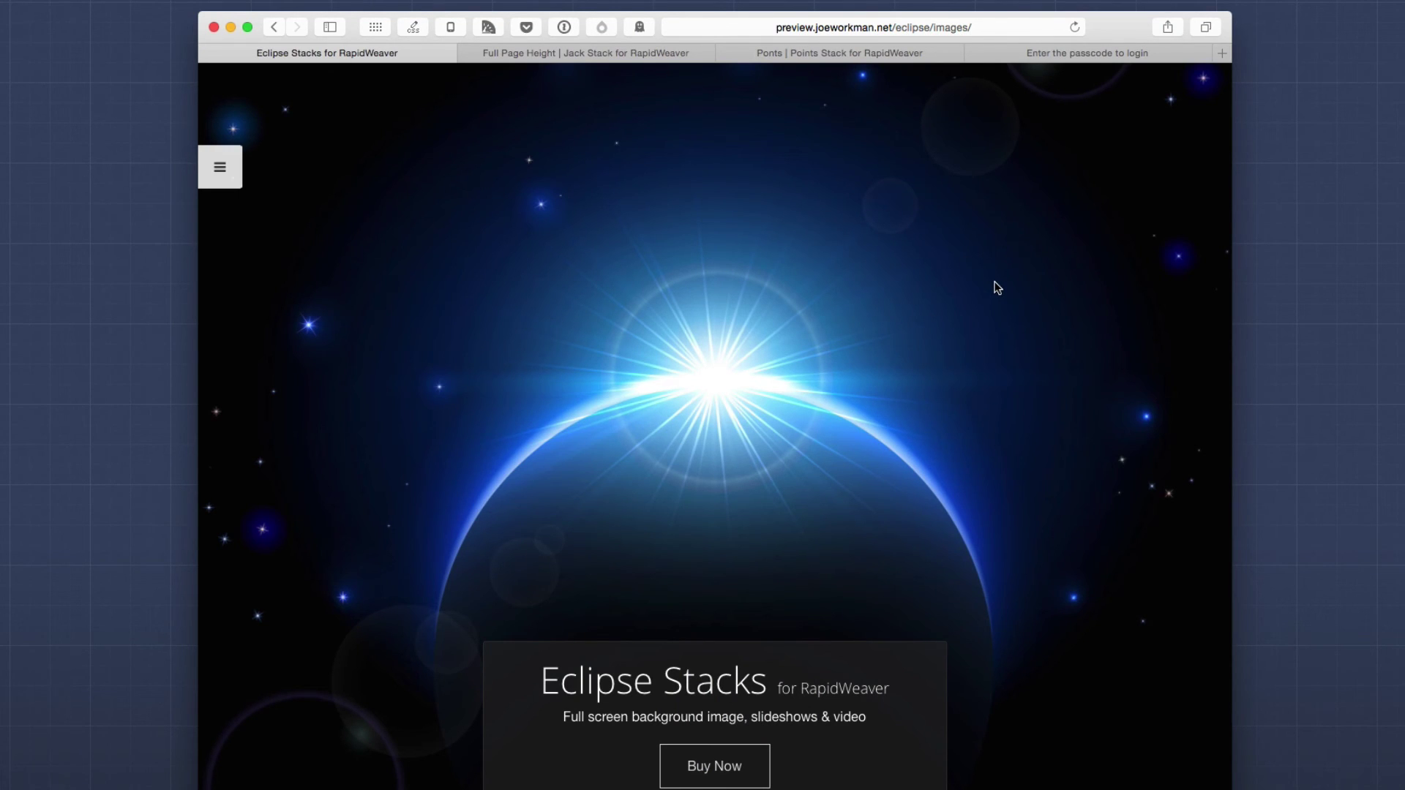
Step: Scroll through the Full Page Height Jack parallax demo page in Safari
left_click(606, 52)
scroll(668, 370, "down", 10)
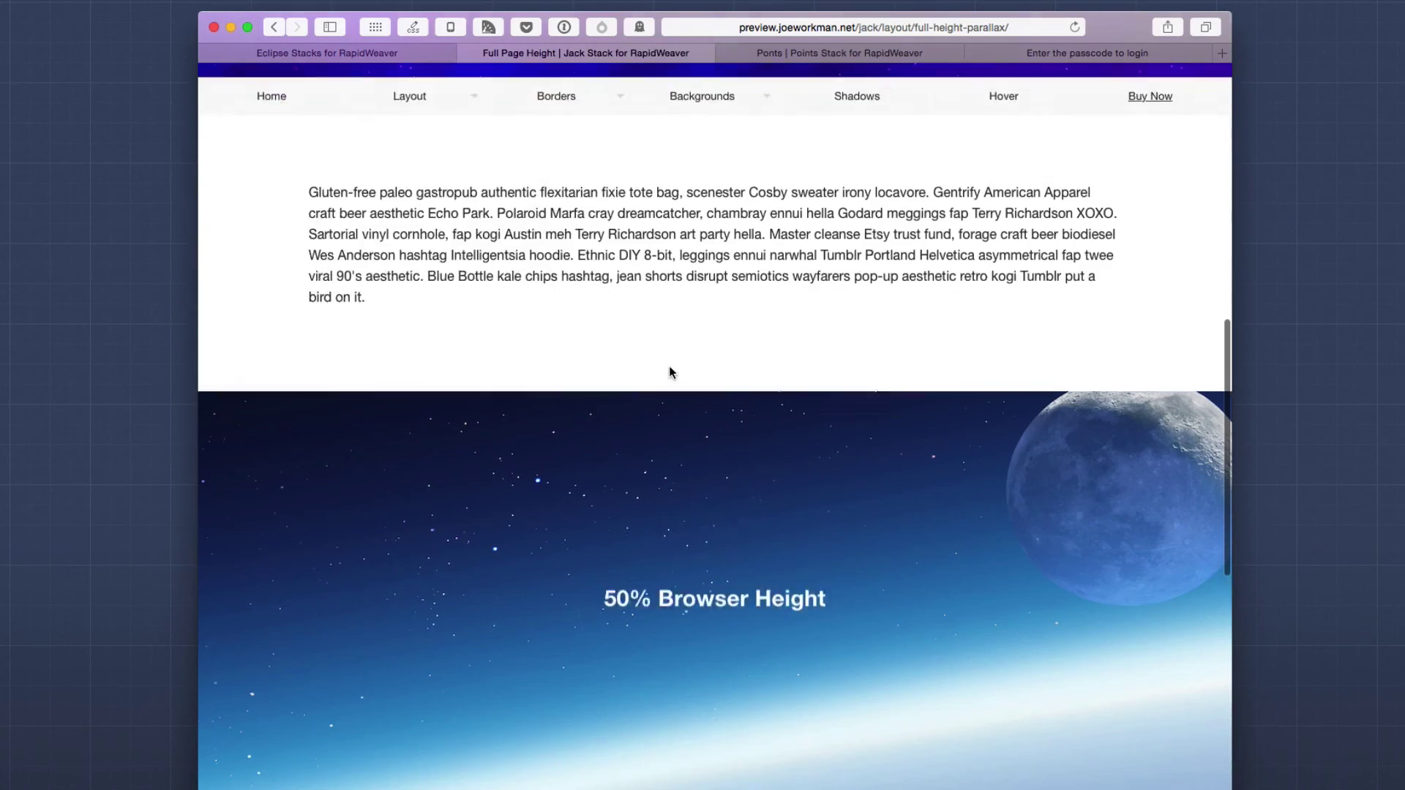
scroll(905, 628, "down", 3)
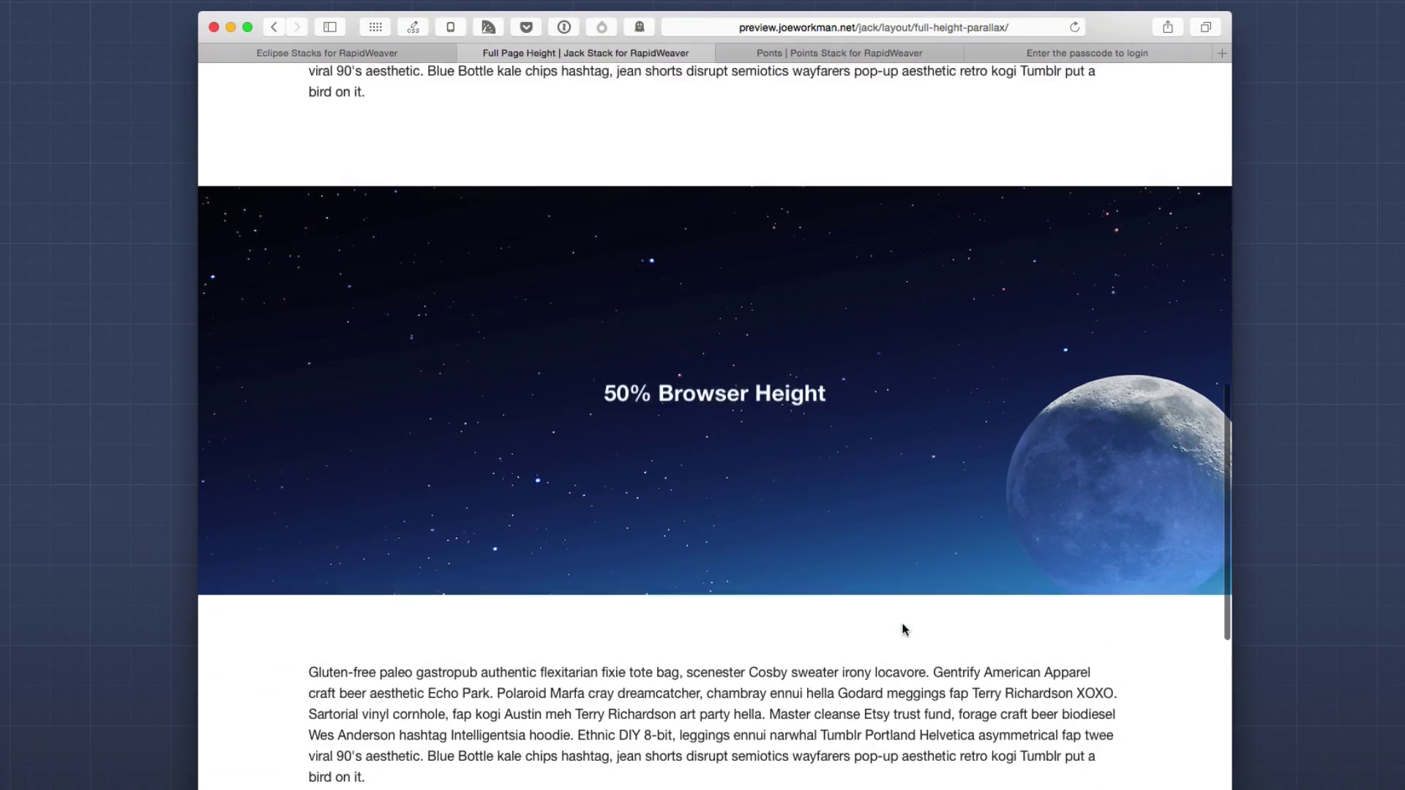
scroll(904, 627, "up", 3)
scroll(904, 628, "down", 2)
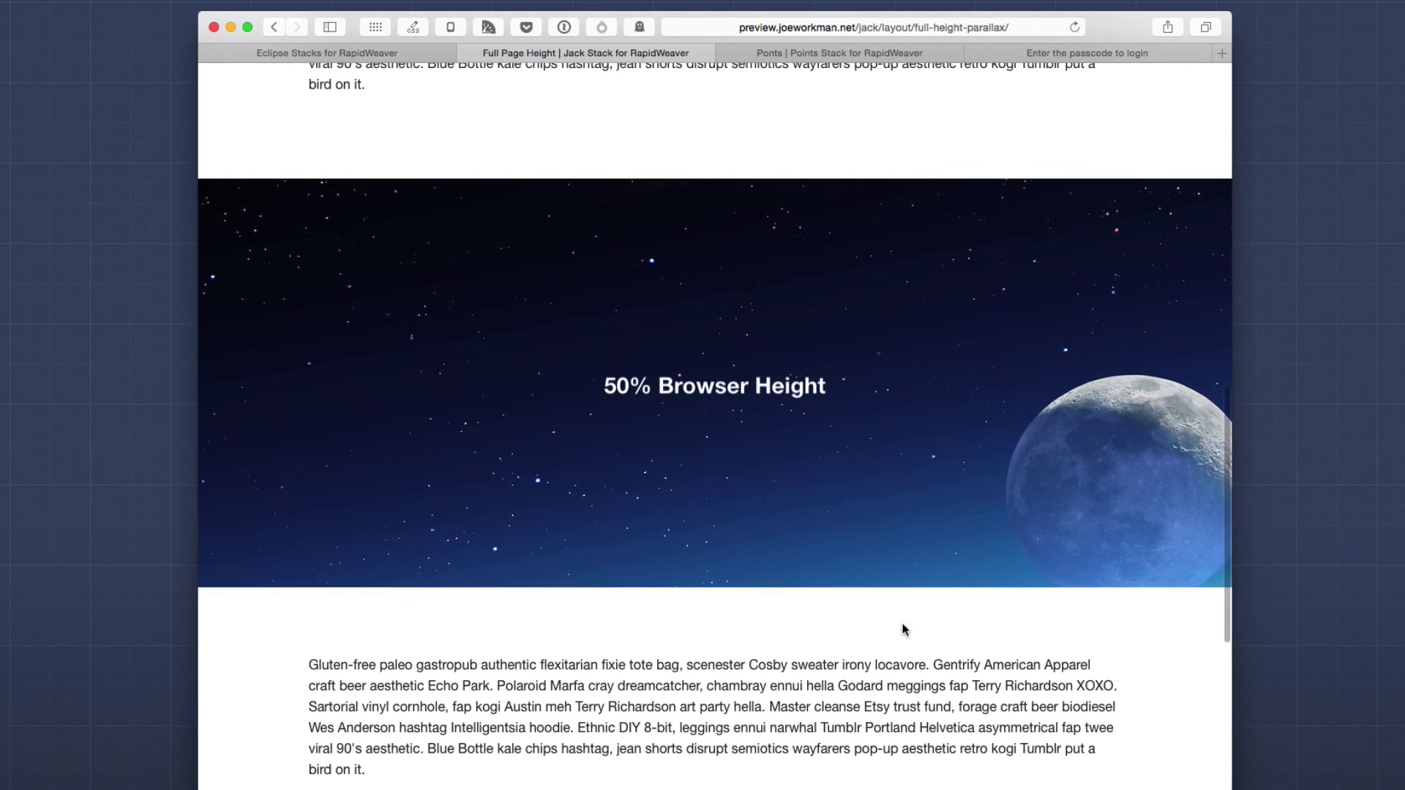
Step: Browse the Points Stack demo with pulsing info points over the product photo
left_click(839, 51)
scroll(811, 432, "down", 4)
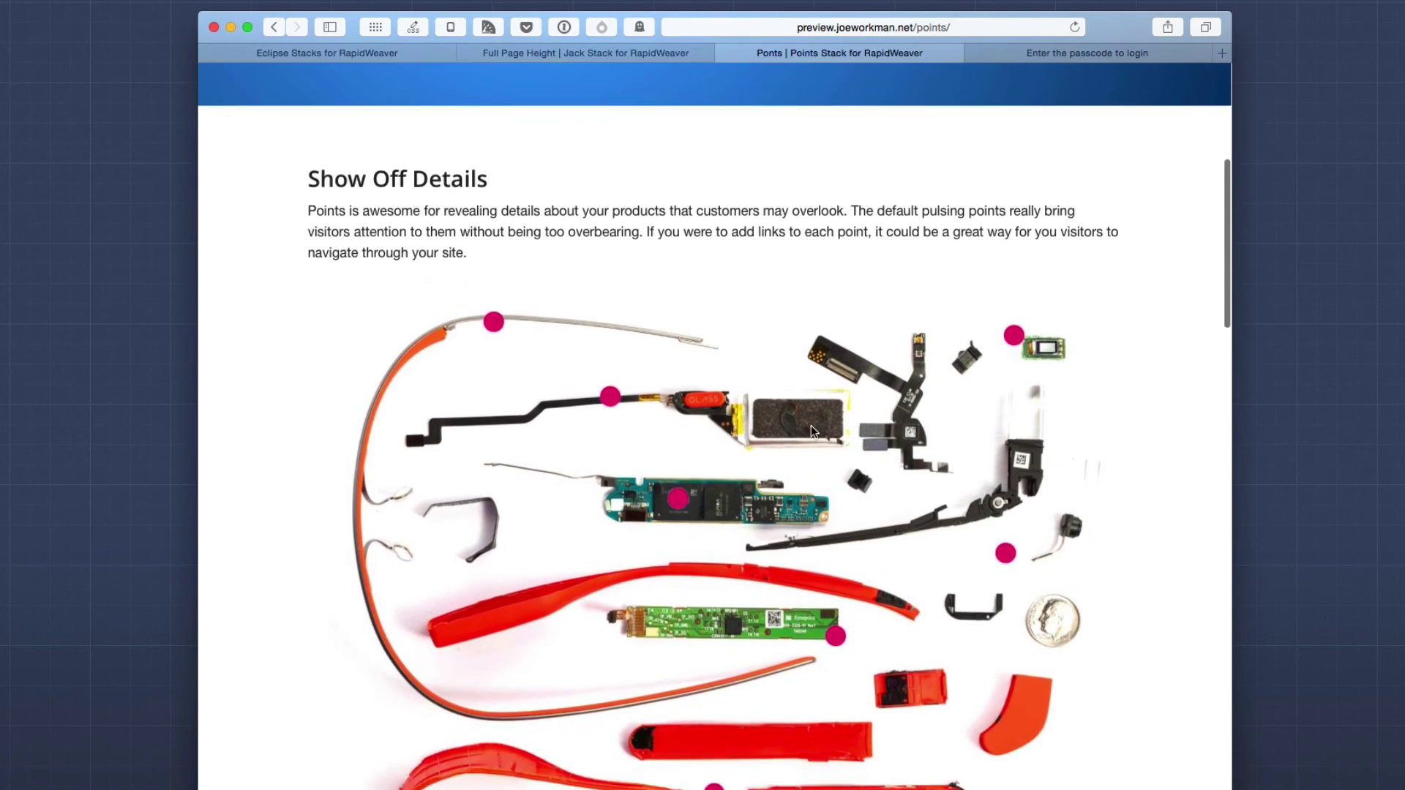
mouse_move(622, 355)
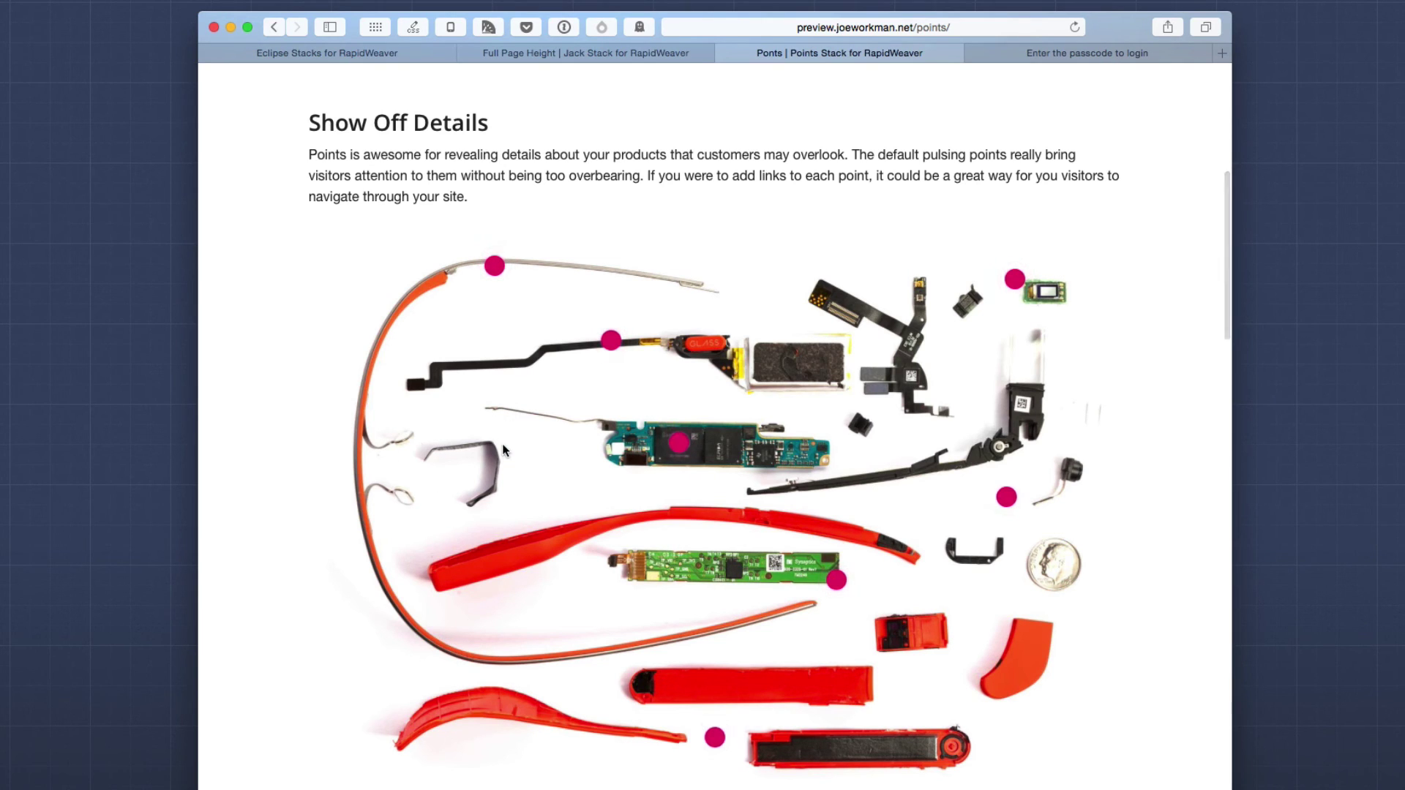
left_click(1030, 50)
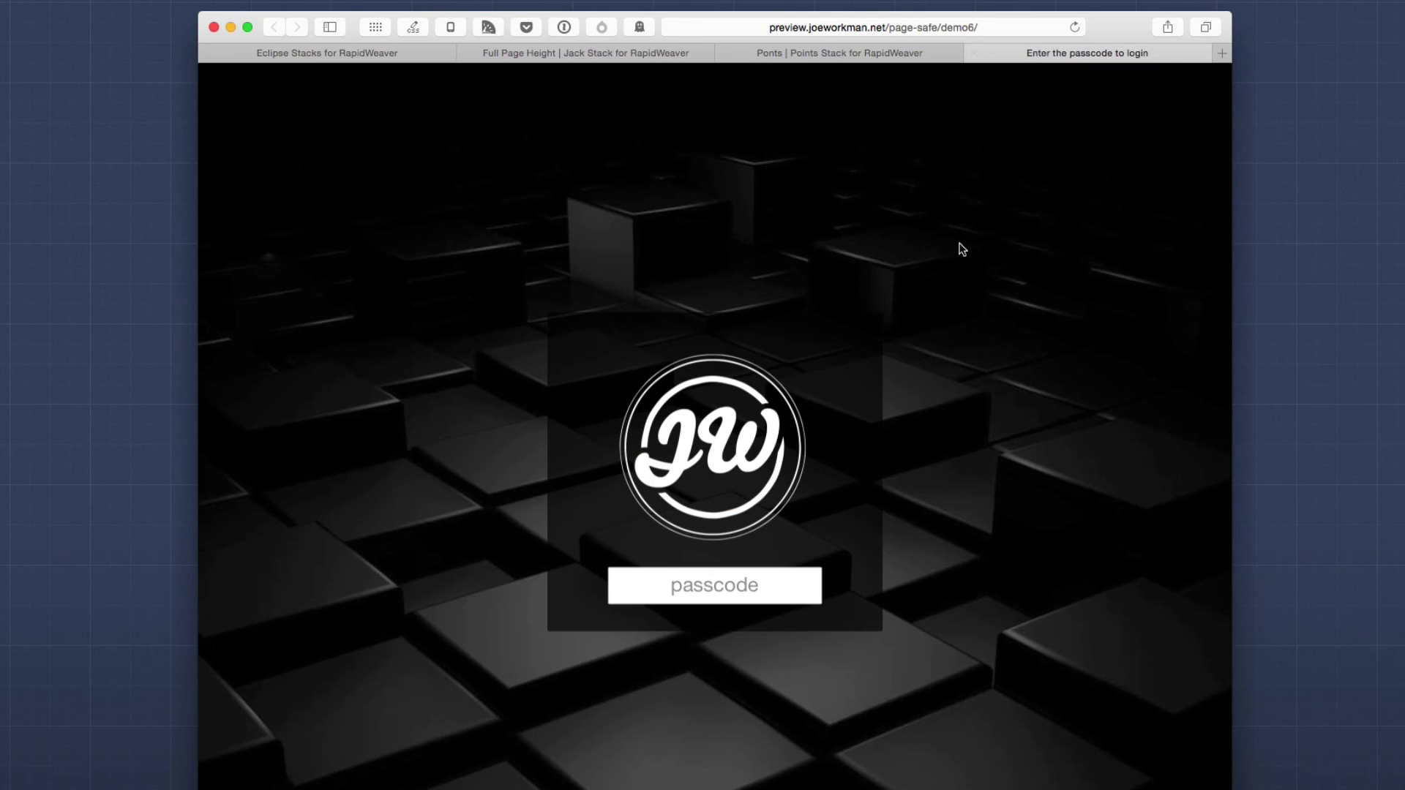